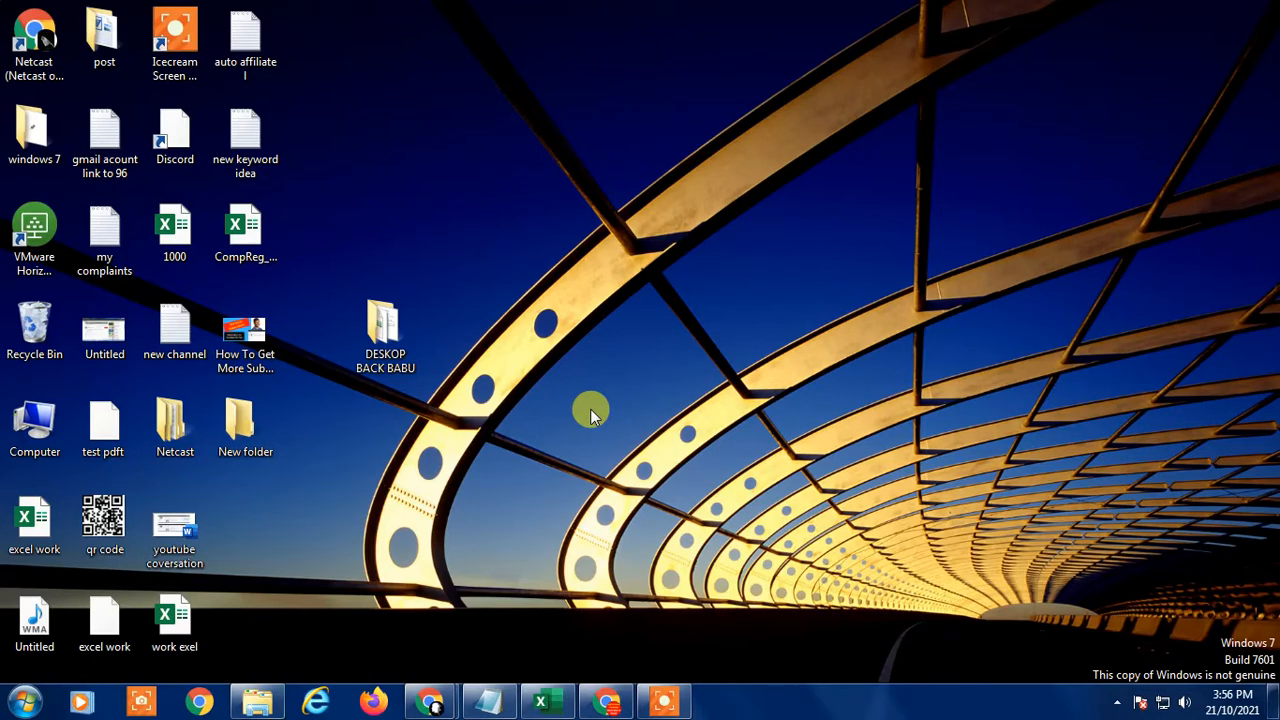
Step: Switch to the Chrome window with Gmail and open the inbox
{"action": "left_click", "coordinate": [608, 702]}
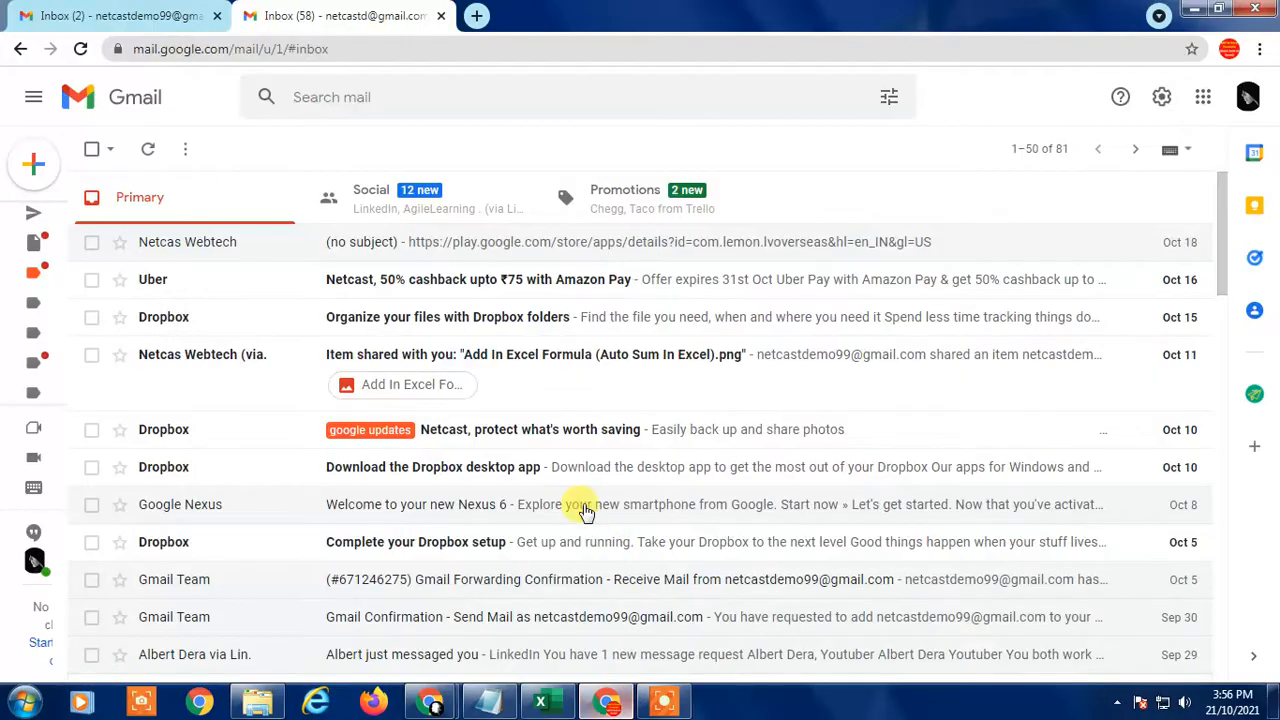
{"action": "mouse_move", "coordinate": [45, 215]}
{"action": "scroll", "coordinate": [40, 210], "scroll_direction": "up", "scroll_amount": 2}
{"action": "left_click", "coordinate": [42, 215]}
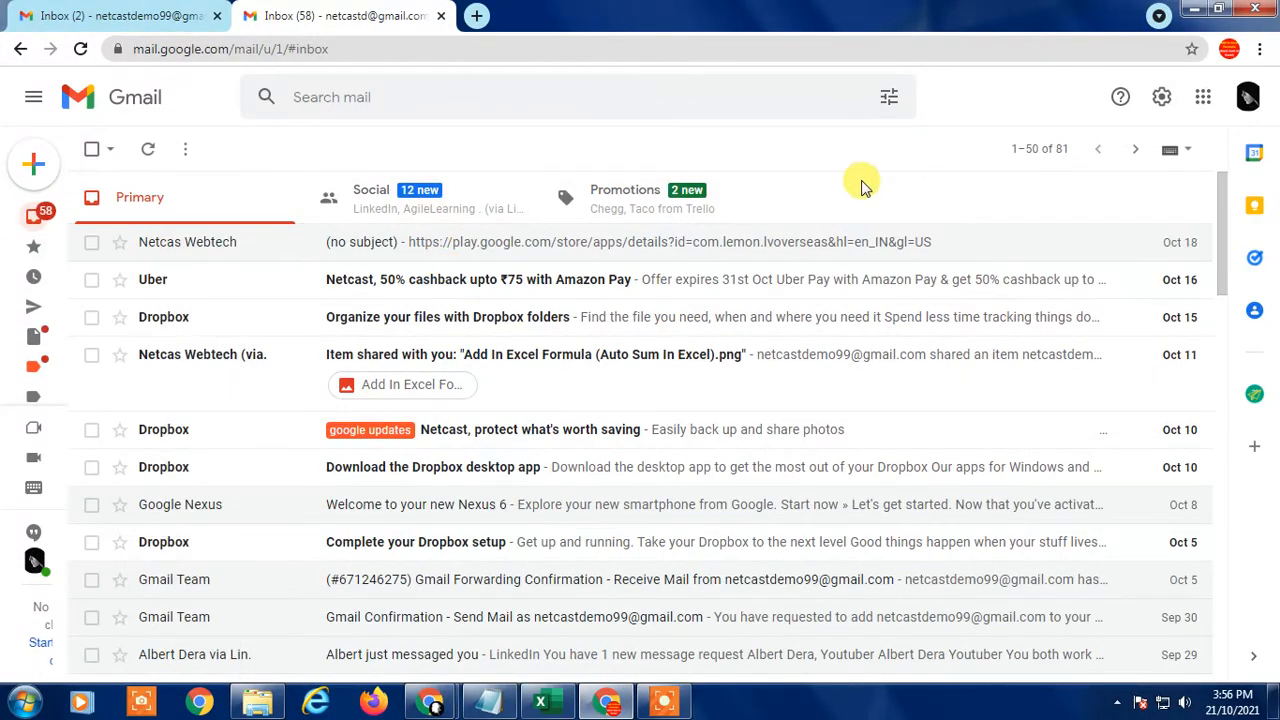
Step: Look through the mail search suggestions and the advanced search criteria, then close them without searching
{"action": "left_click", "coordinate": [390, 97]}
{"action": "mouse_move", "coordinate": [15, 329]}
{"action": "scroll", "coordinate": [15, 329], "scroll_direction": "down", "scroll_amount": 2}
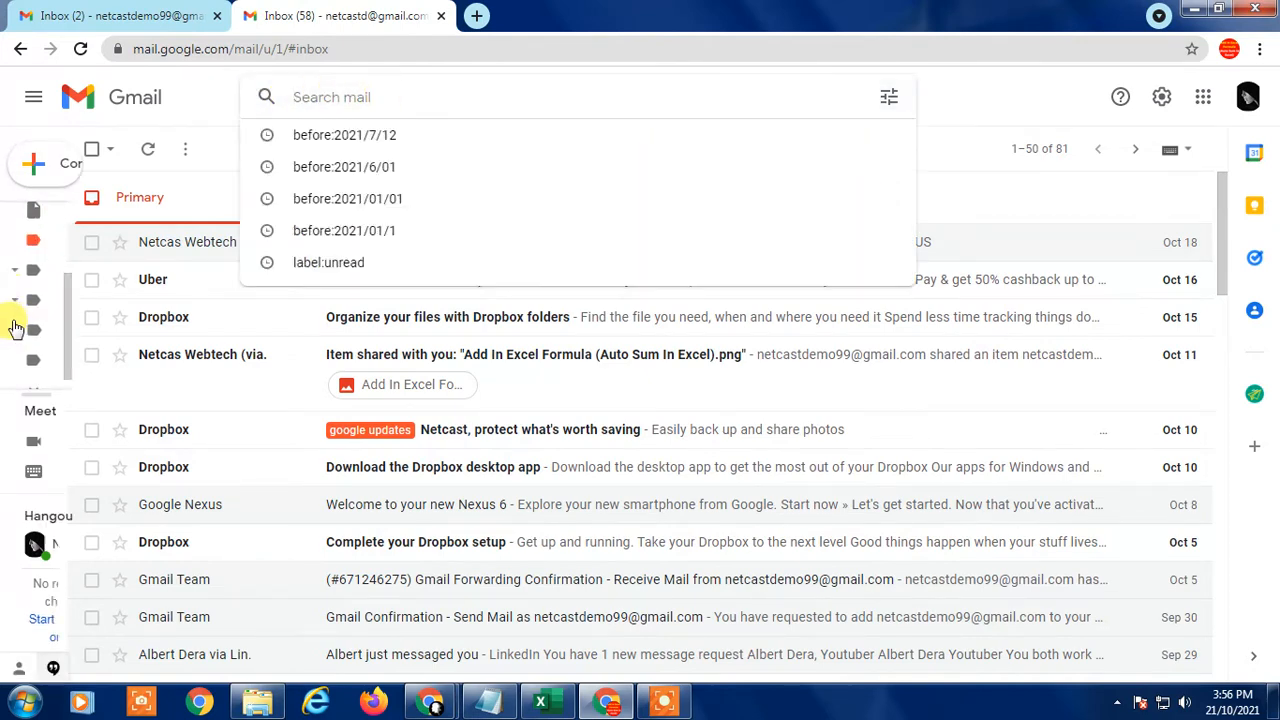
{"action": "scroll", "coordinate": [140, 350], "scroll_direction": "up", "scroll_amount": 3}
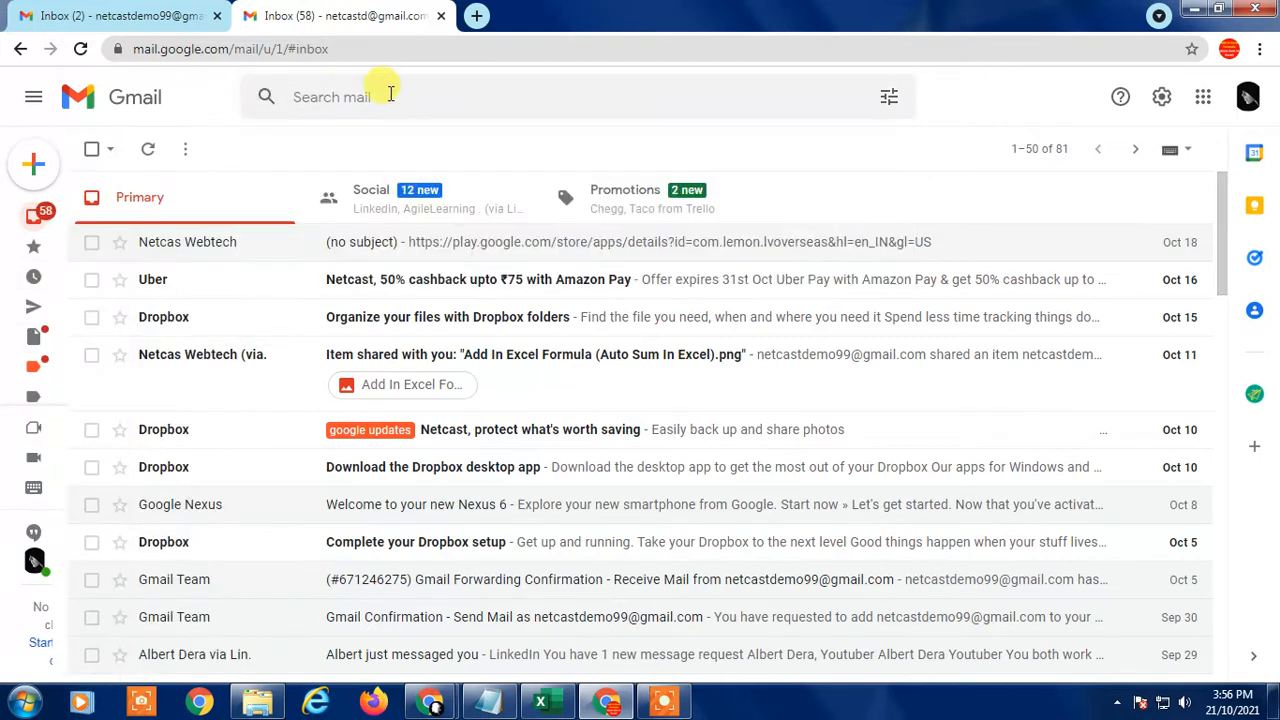
{"action": "left_click", "coordinate": [352, 93]}
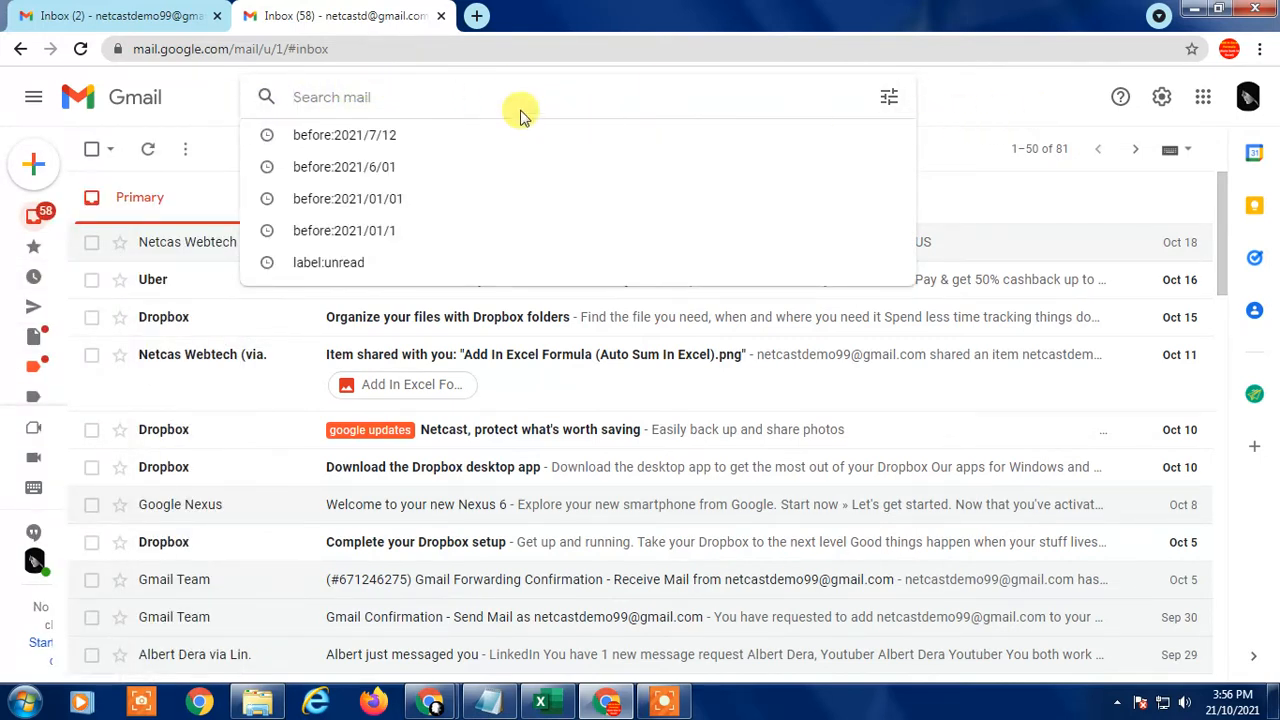
{"action": "left_click", "coordinate": [890, 100]}
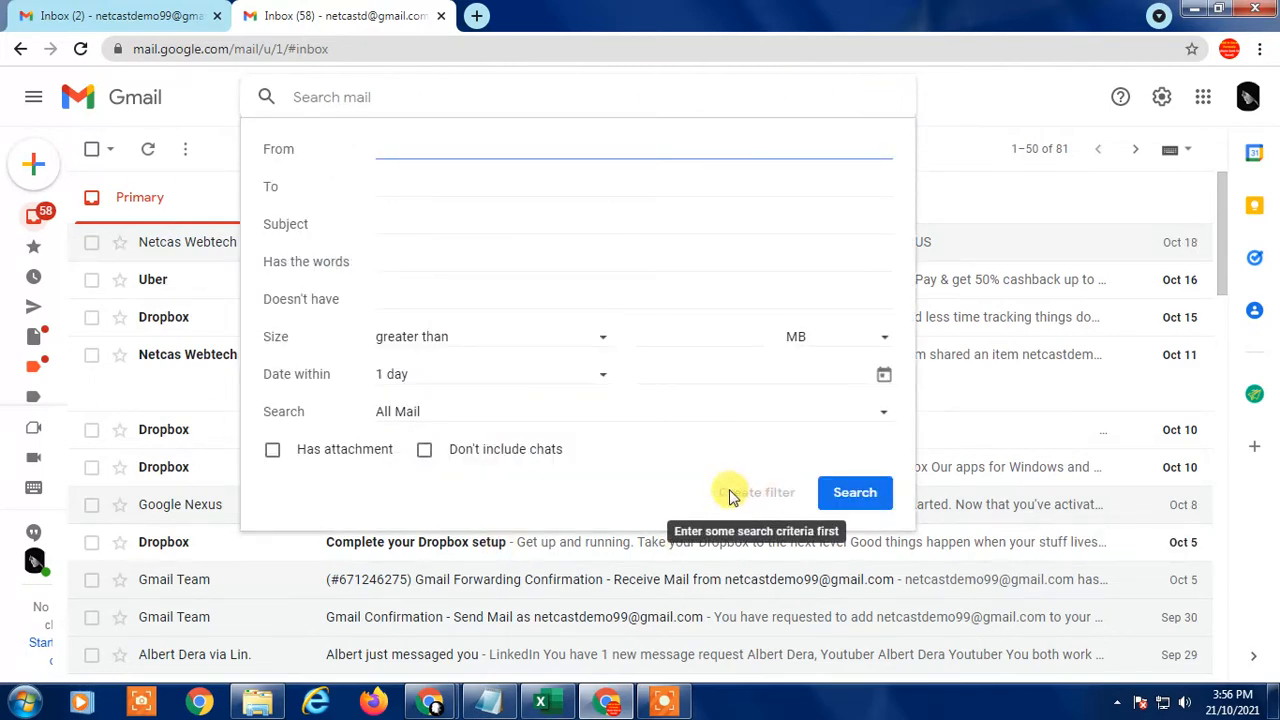
{"action": "left_click", "coordinate": [951, 86]}
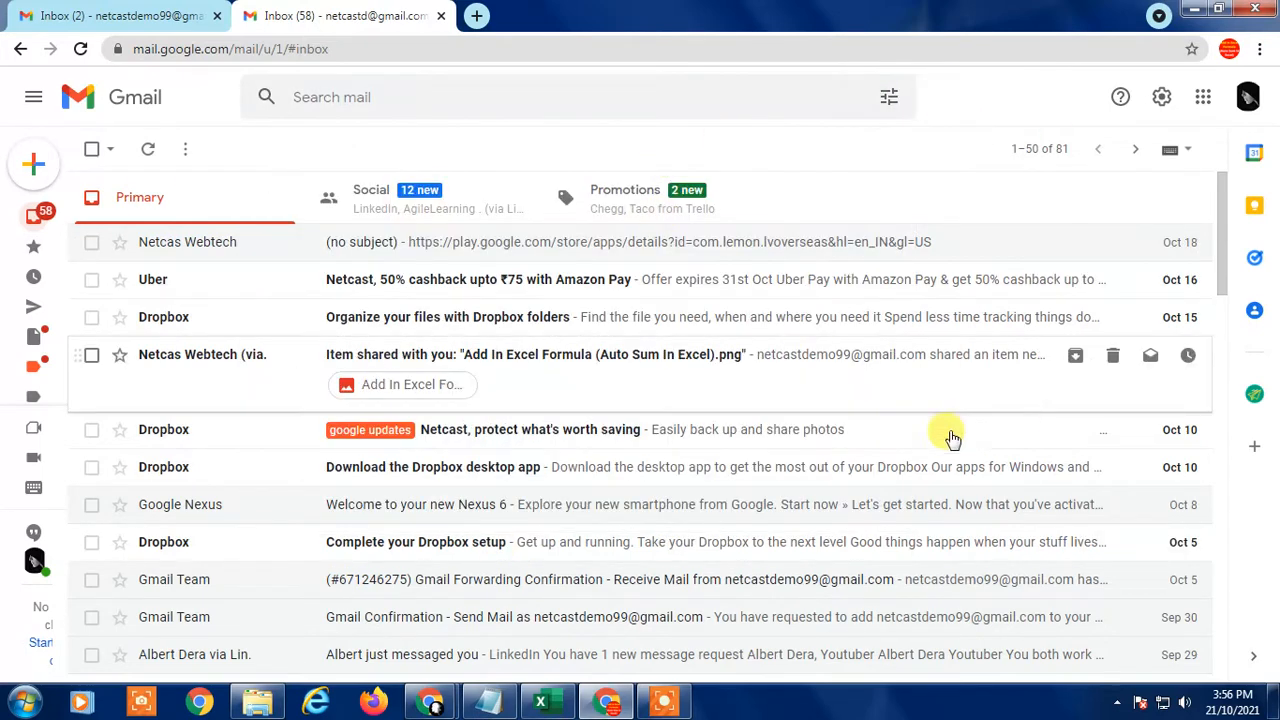
Step: Find and open the inbox message "Download the Dropbox desktop app" from Dropbox
{"action": "scroll", "coordinate": [951, 438], "scroll_direction": "down", "scroll_amount": 5}
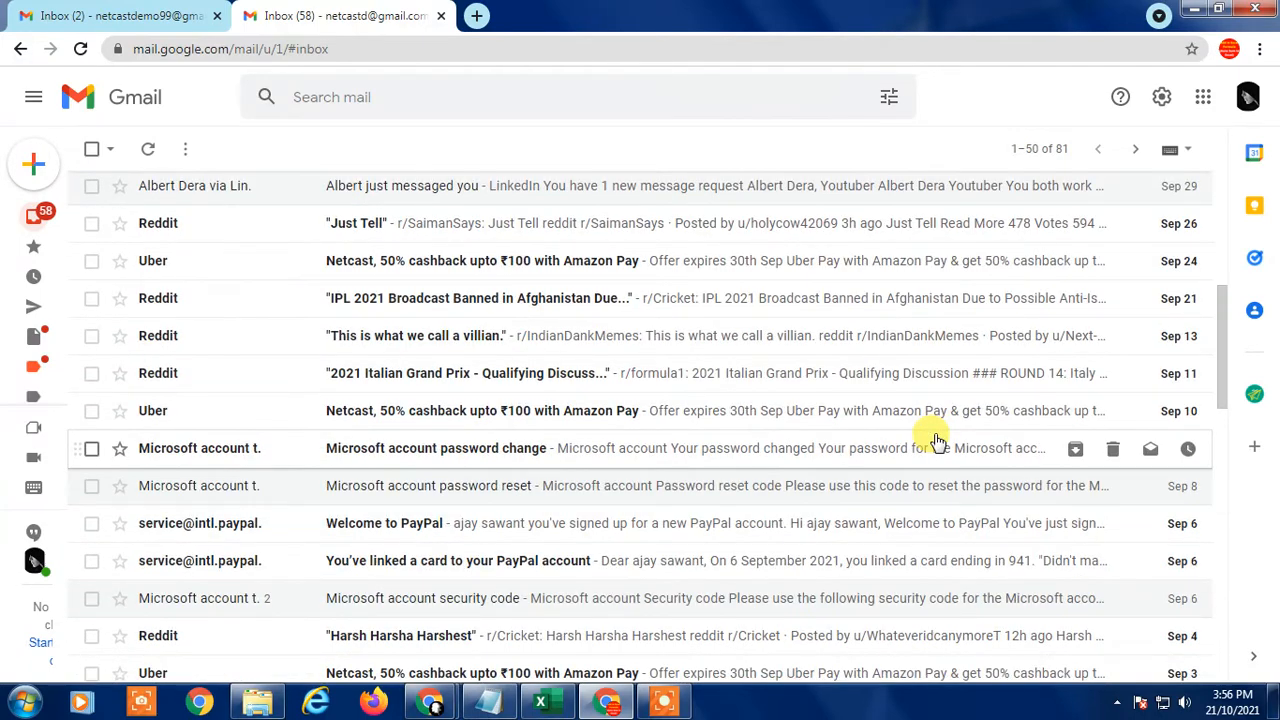
{"action": "scroll", "coordinate": [935, 442], "scroll_direction": "down", "scroll_amount": 3}
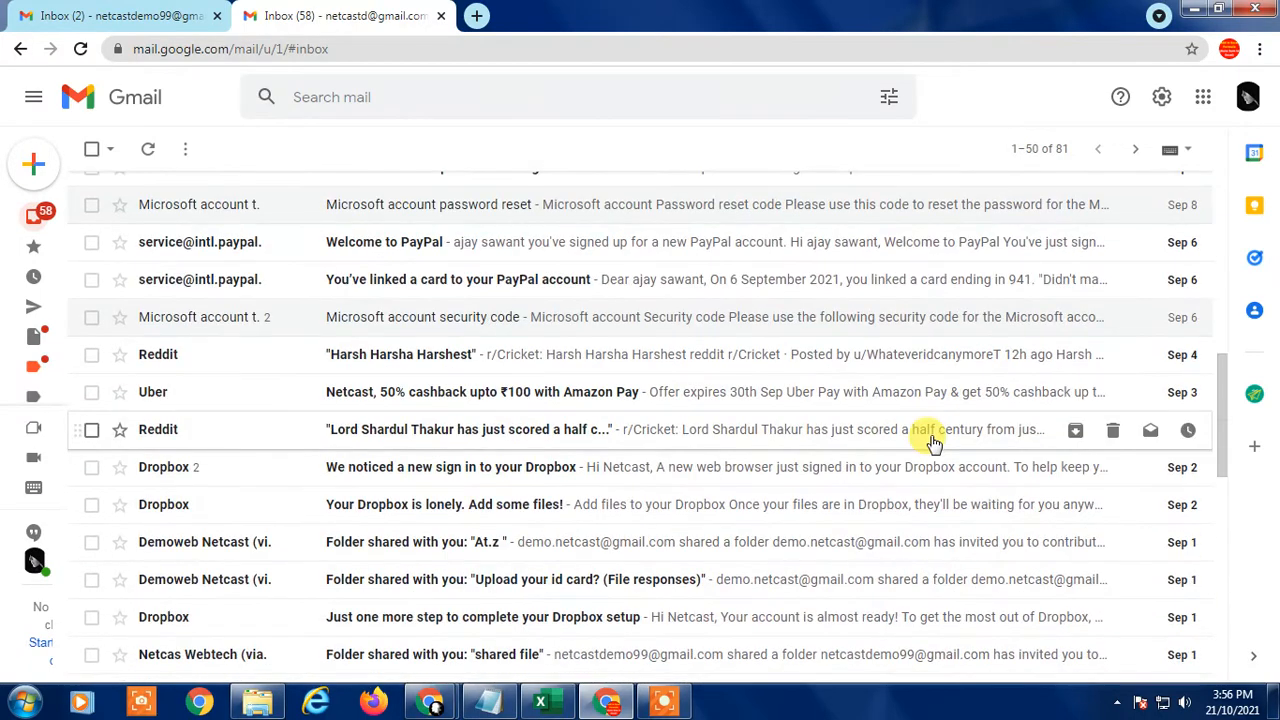
{"action": "scroll", "coordinate": [932, 441], "scroll_direction": "down", "scroll_amount": 2}
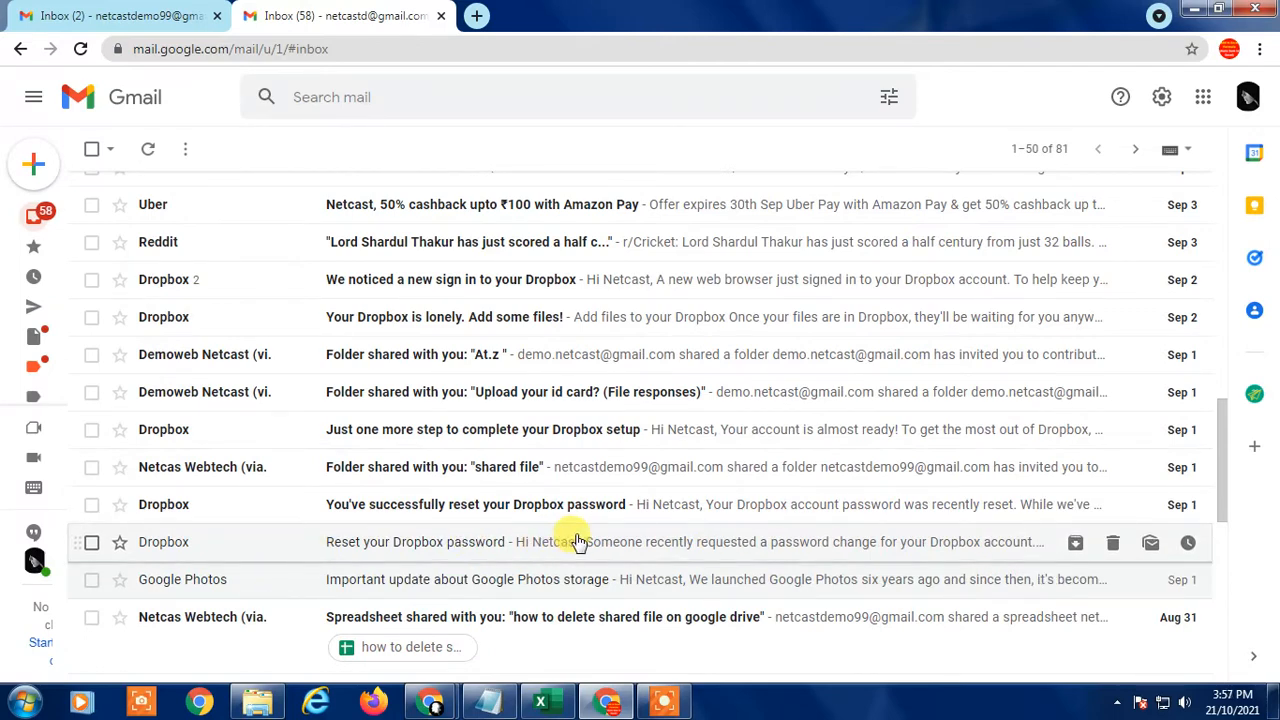
{"action": "scroll", "coordinate": [578, 541], "scroll_direction": "up", "scroll_amount": 2}
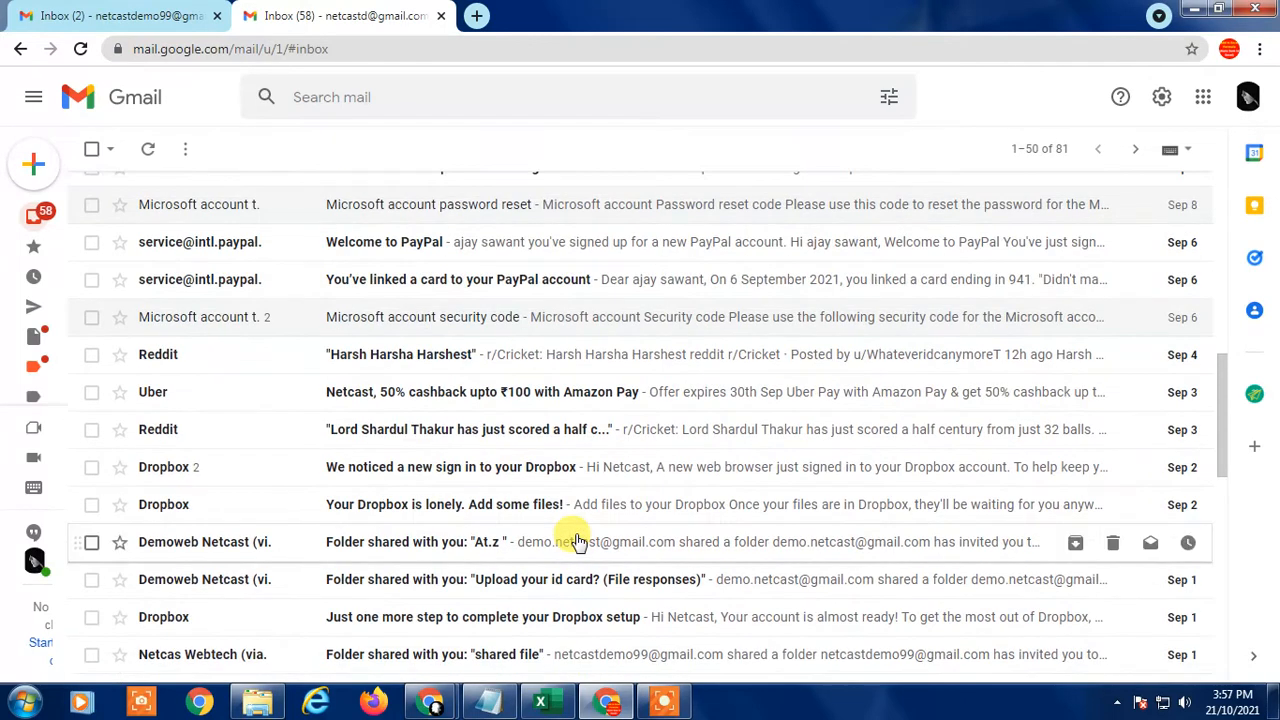
{"action": "scroll", "coordinate": [575, 538], "scroll_direction": "up", "scroll_amount": 5}
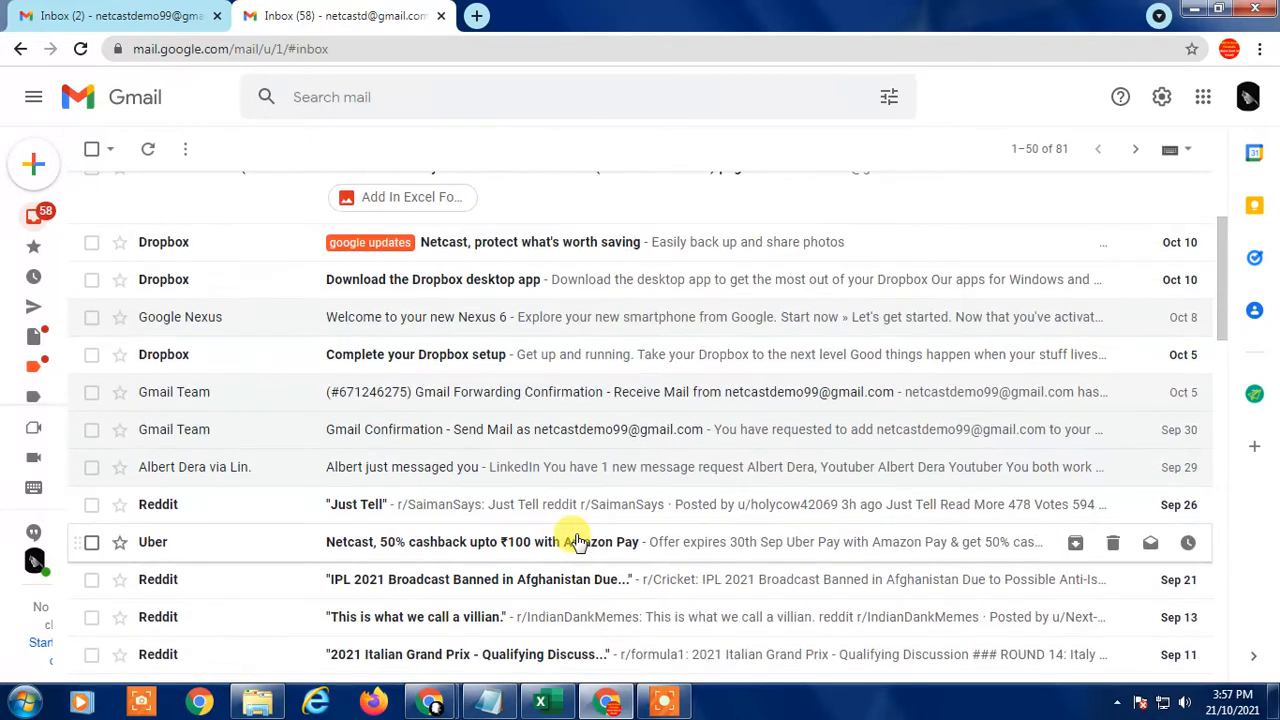
{"action": "left_click", "coordinate": [538, 282]}
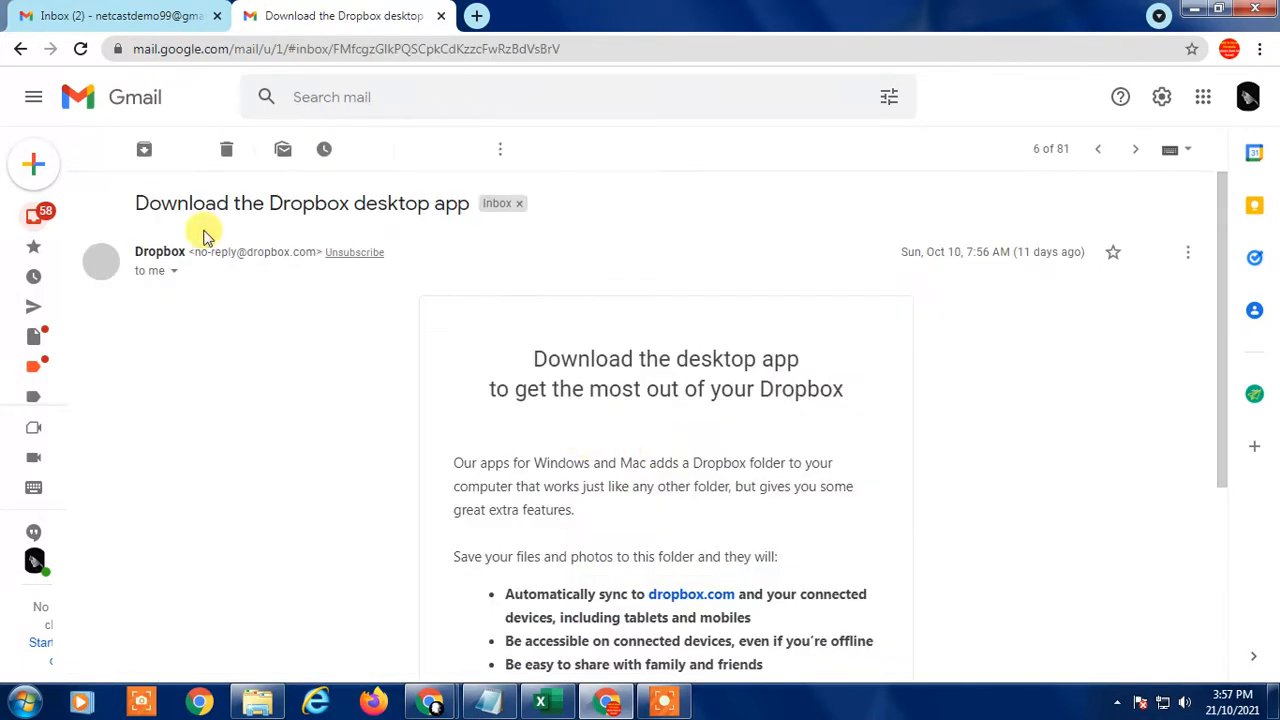
Step: Copy the sender's email address and start a filter for messages like this Dropbox email
{"action": "left_click_drag", "start_coordinate": [196, 251], "coordinate": [316, 251]}
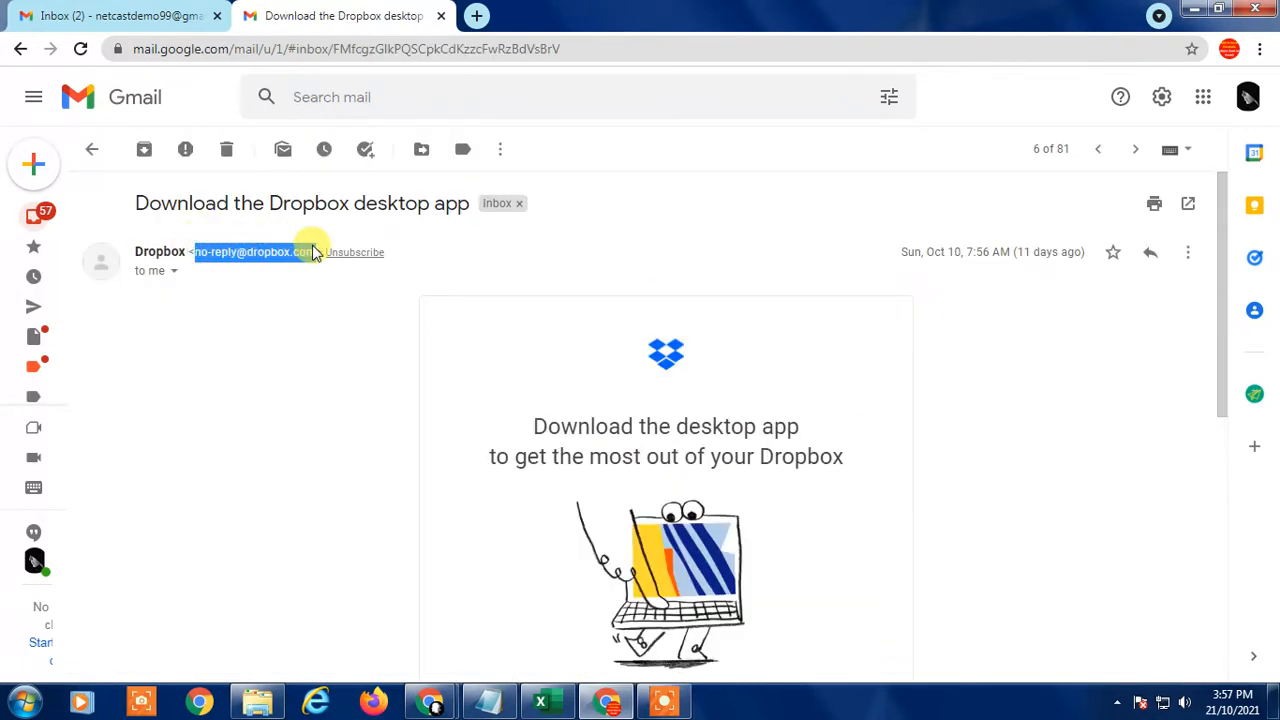
{"action": "left_click", "coordinate": [240, 252]}
{"action": "left_click_drag", "start_coordinate": [199, 251], "coordinate": [317, 249]}
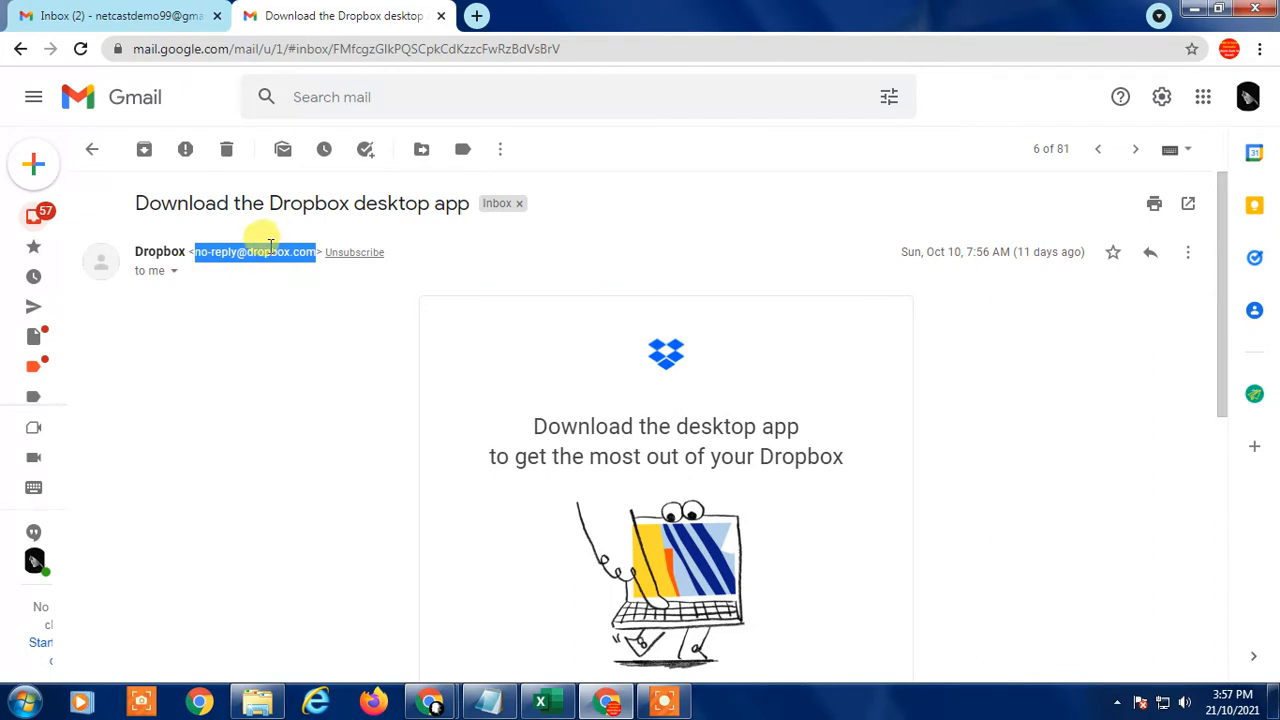
{"action": "left_click", "coordinate": [280, 288]}
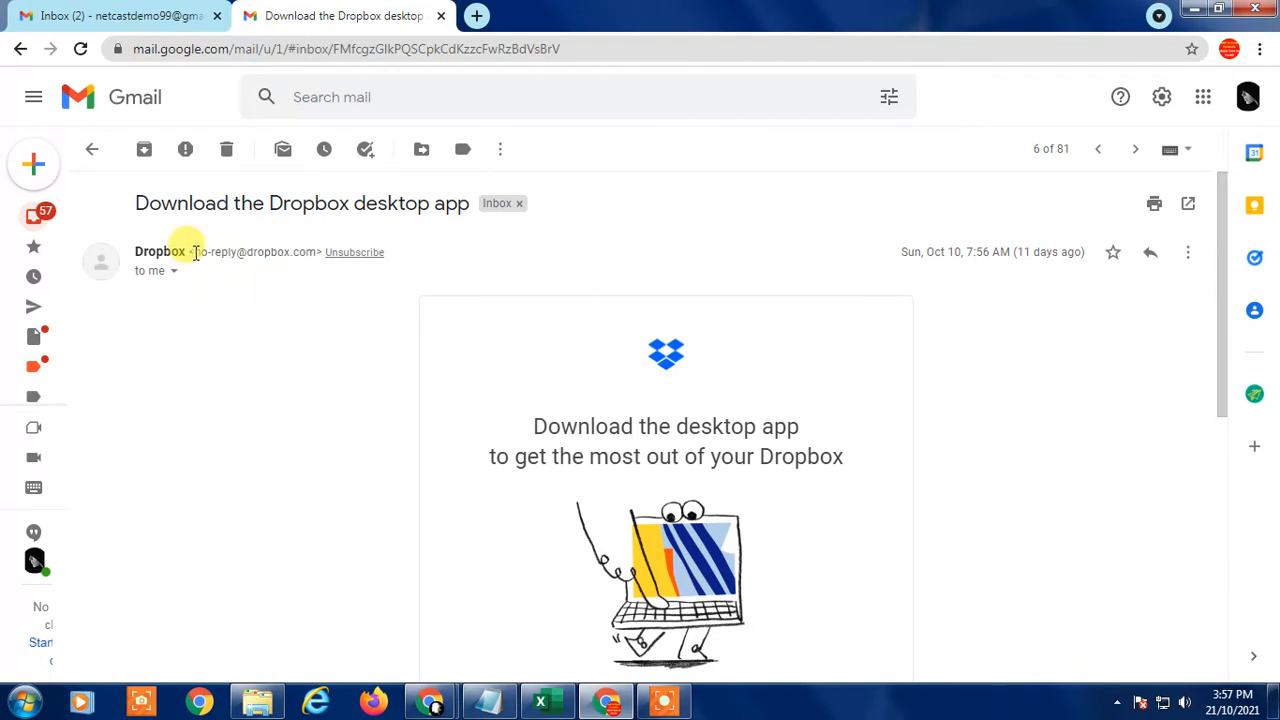
{"action": "left_click_drag", "start_coordinate": [197, 252], "coordinate": [318, 252]}
{"action": "right_click", "coordinate": [245, 259]}
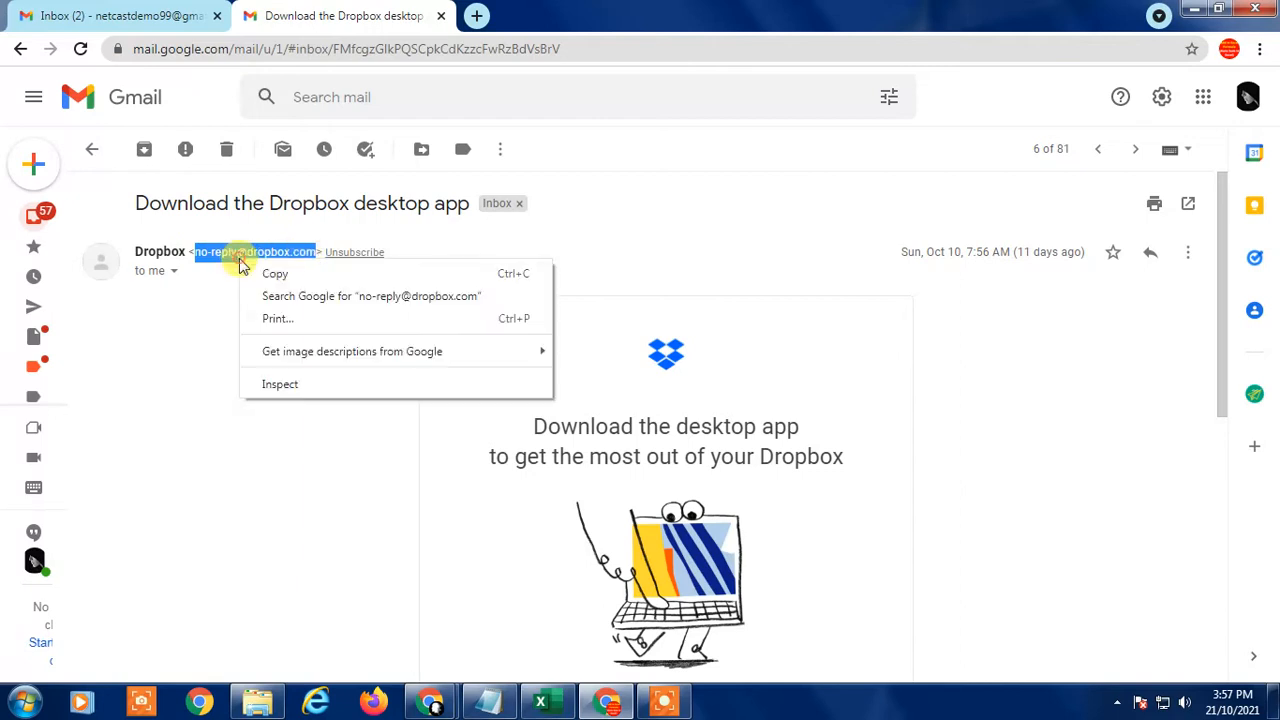
{"action": "left_click", "coordinate": [280, 274]}
{"action": "left_click", "coordinate": [497, 150]}
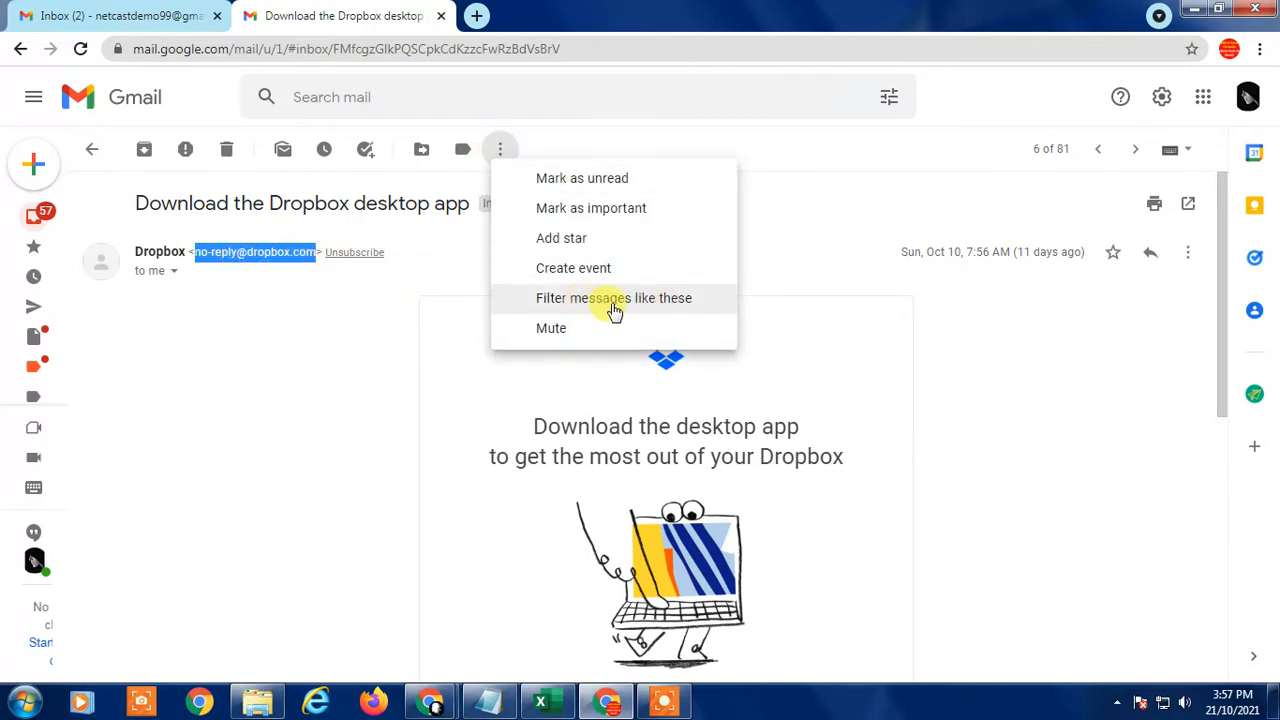
{"action": "left_click", "coordinate": [654, 311]}
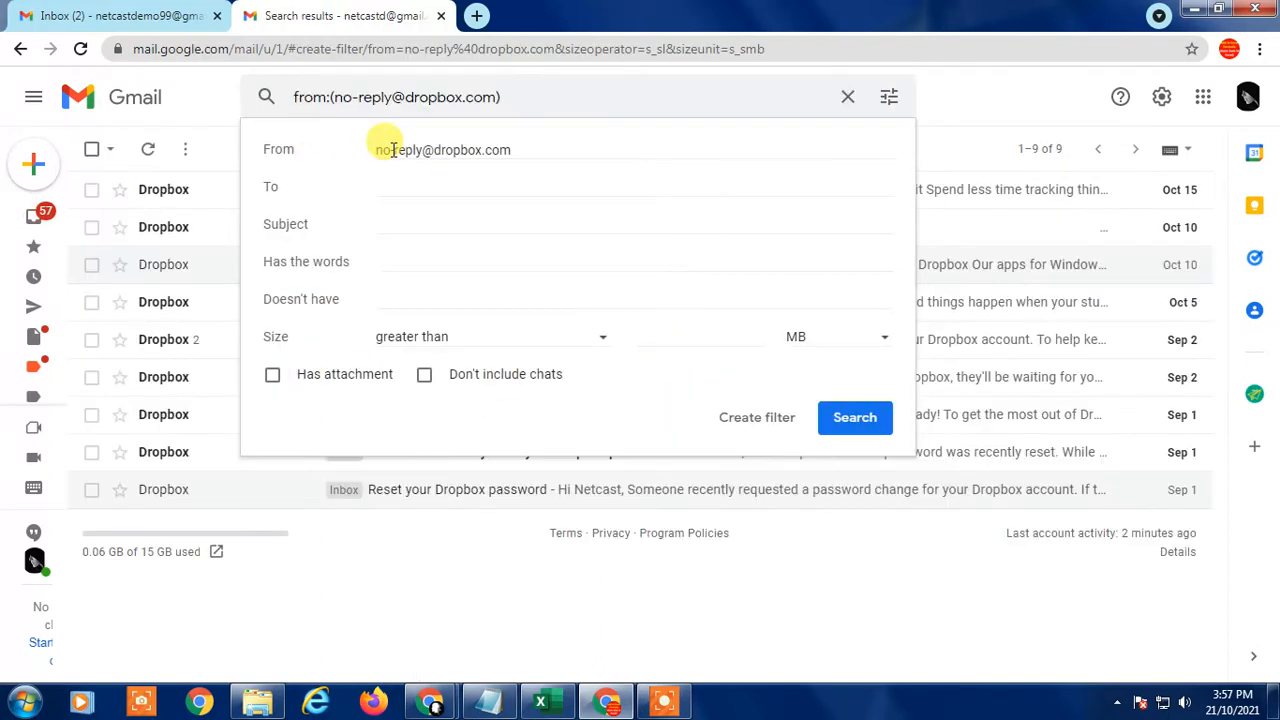
Step: Examine the filter's From, To, Subject, Has the words and Doesn't have criteria without changing them
{"action": "left_click_drag", "start_coordinate": [378, 149], "coordinate": [524, 186]}
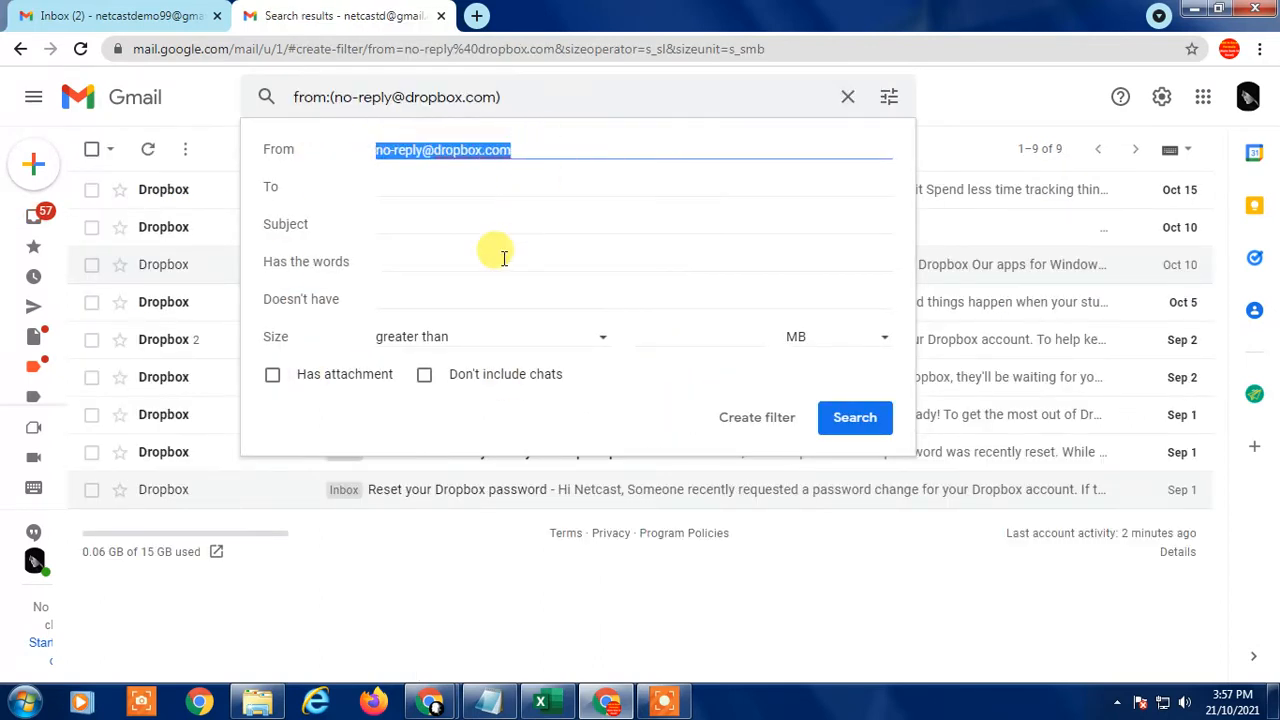
{"action": "left_click", "coordinate": [409, 187]}
{"action": "left_click", "coordinate": [420, 222]}
{"action": "left_click", "coordinate": [400, 261]}
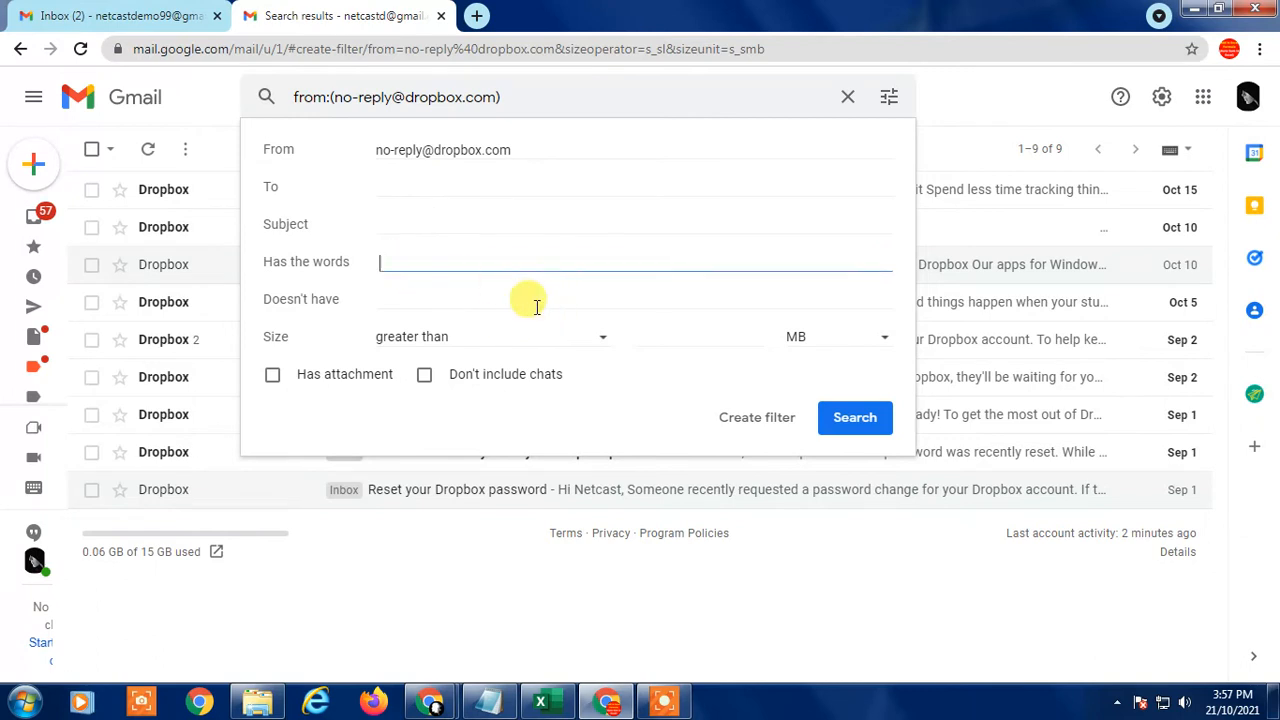
{"action": "left_click", "coordinate": [424, 298]}
{"action": "left_click", "coordinate": [404, 264]}
{"action": "left_click", "coordinate": [429, 290]}
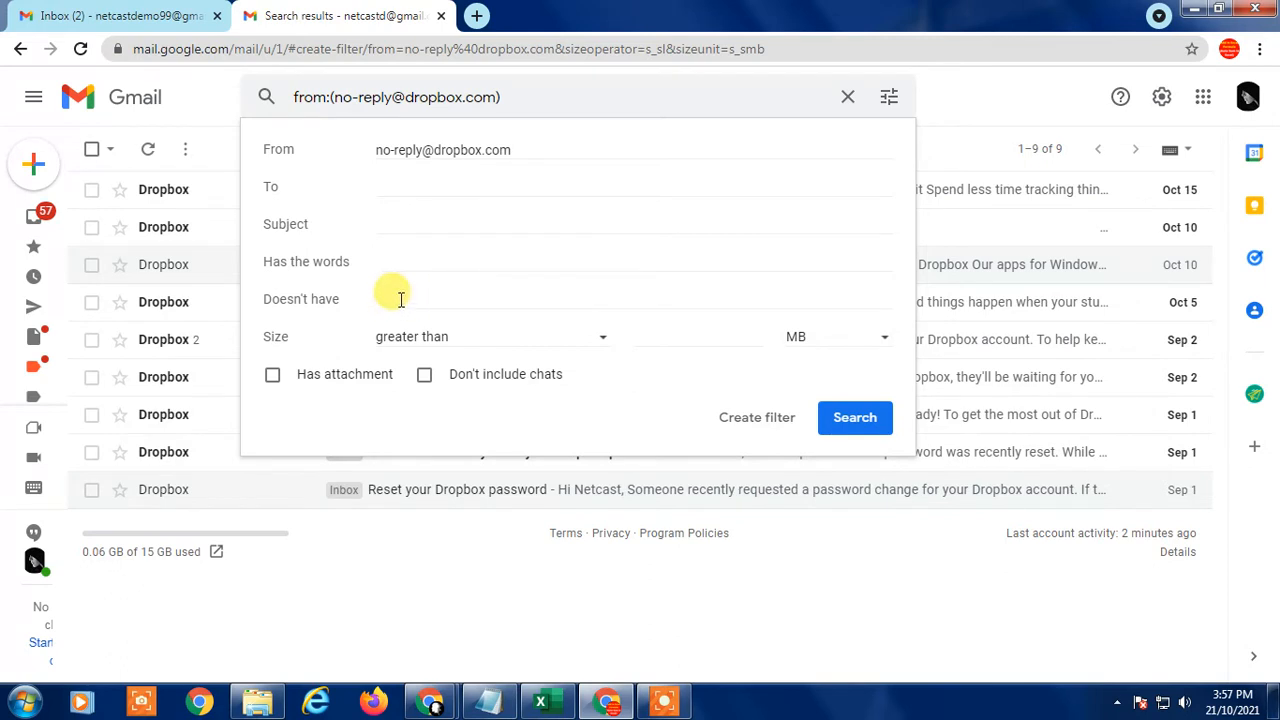
{"action": "left_click", "coordinate": [400, 299]}
{"action": "left_click", "coordinate": [387, 258]}
{"action": "left_click", "coordinate": [396, 211]}
{"action": "left_click", "coordinate": [386, 225]}
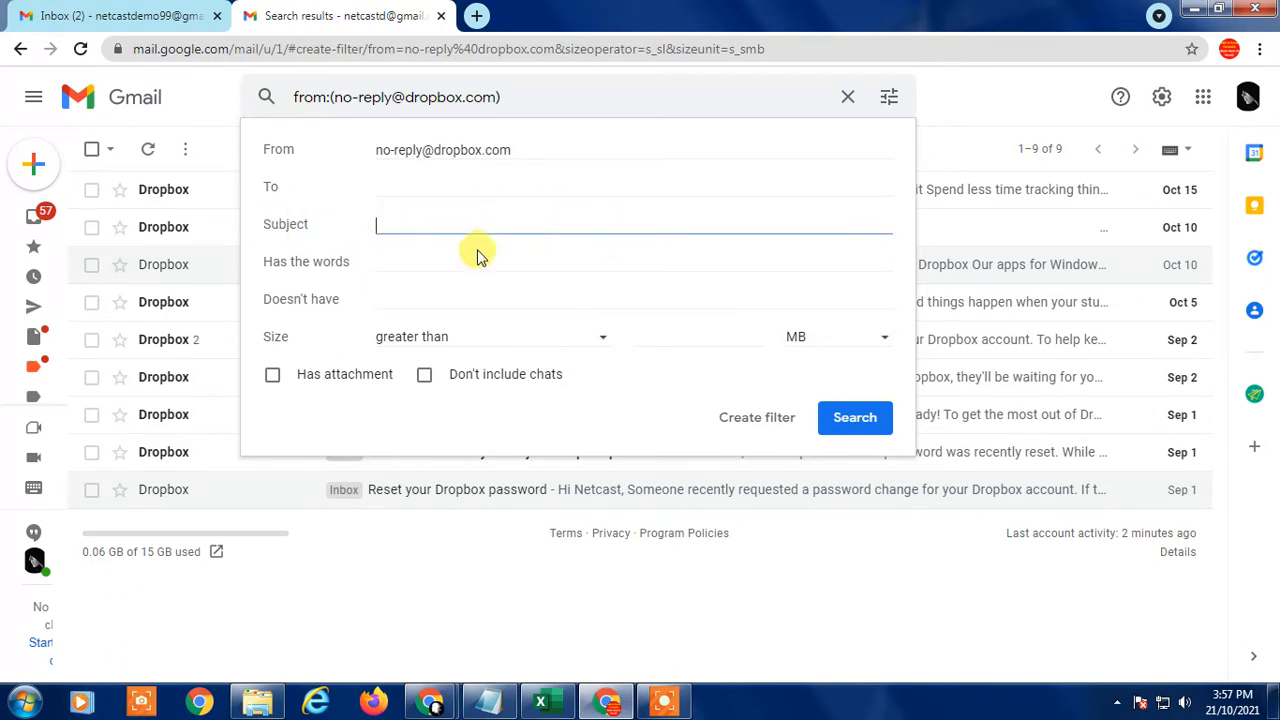
{"action": "left_click", "coordinate": [406, 180]}
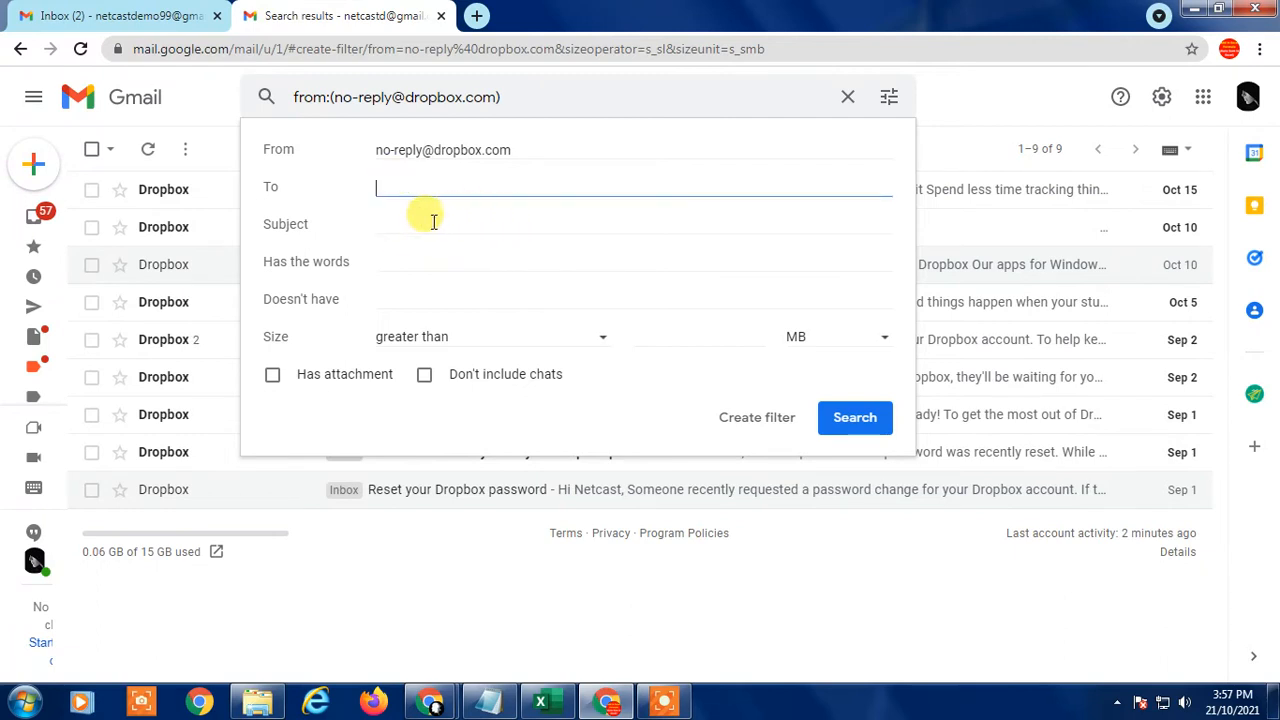
{"action": "left_click", "coordinate": [435, 222]}
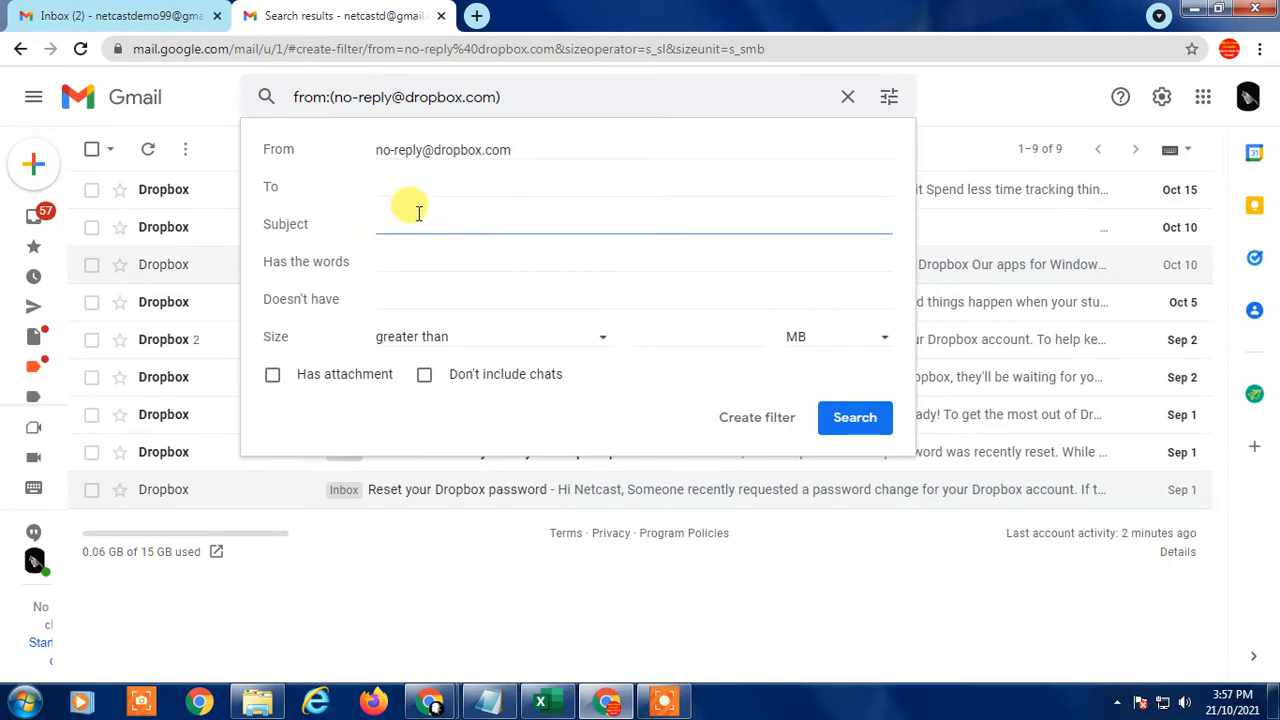
{"action": "left_click", "coordinate": [395, 150]}
{"action": "left_click_drag", "start_coordinate": [375, 150], "coordinate": [594, 171]}
{"action": "left_click", "coordinate": [395, 205]}
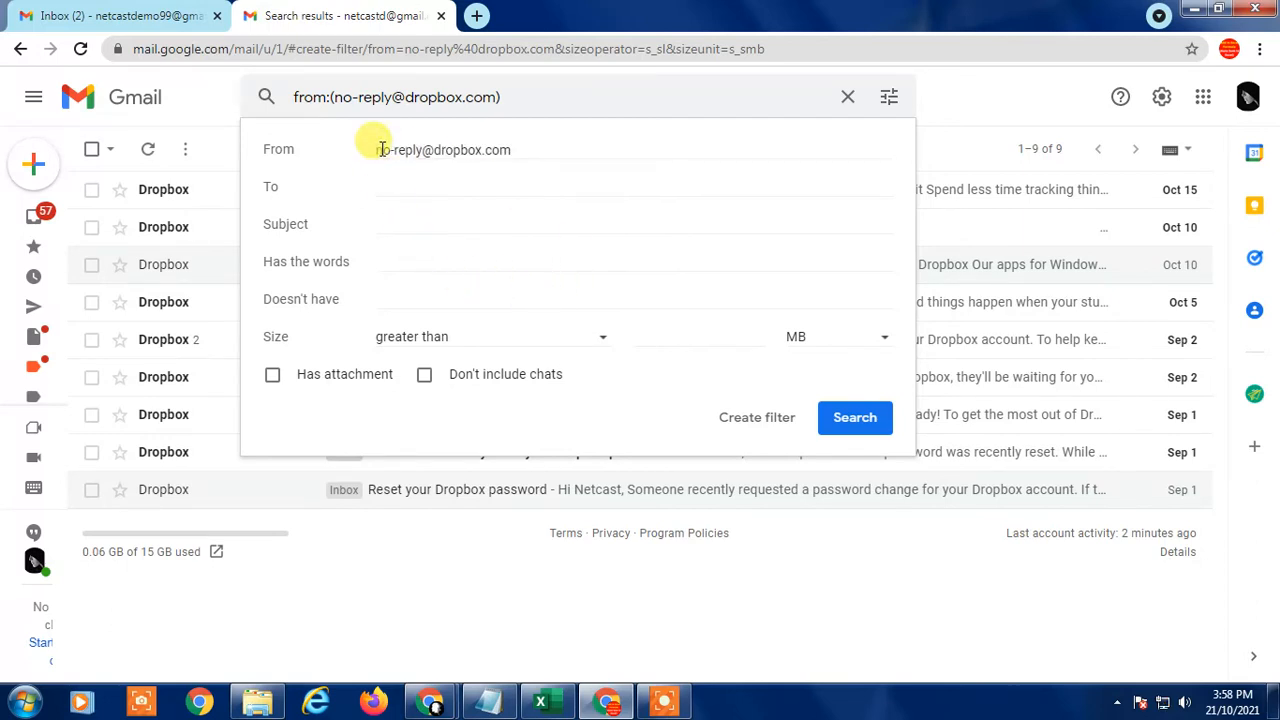
{"action": "left_click_drag", "start_coordinate": [378, 150], "coordinate": [534, 140]}
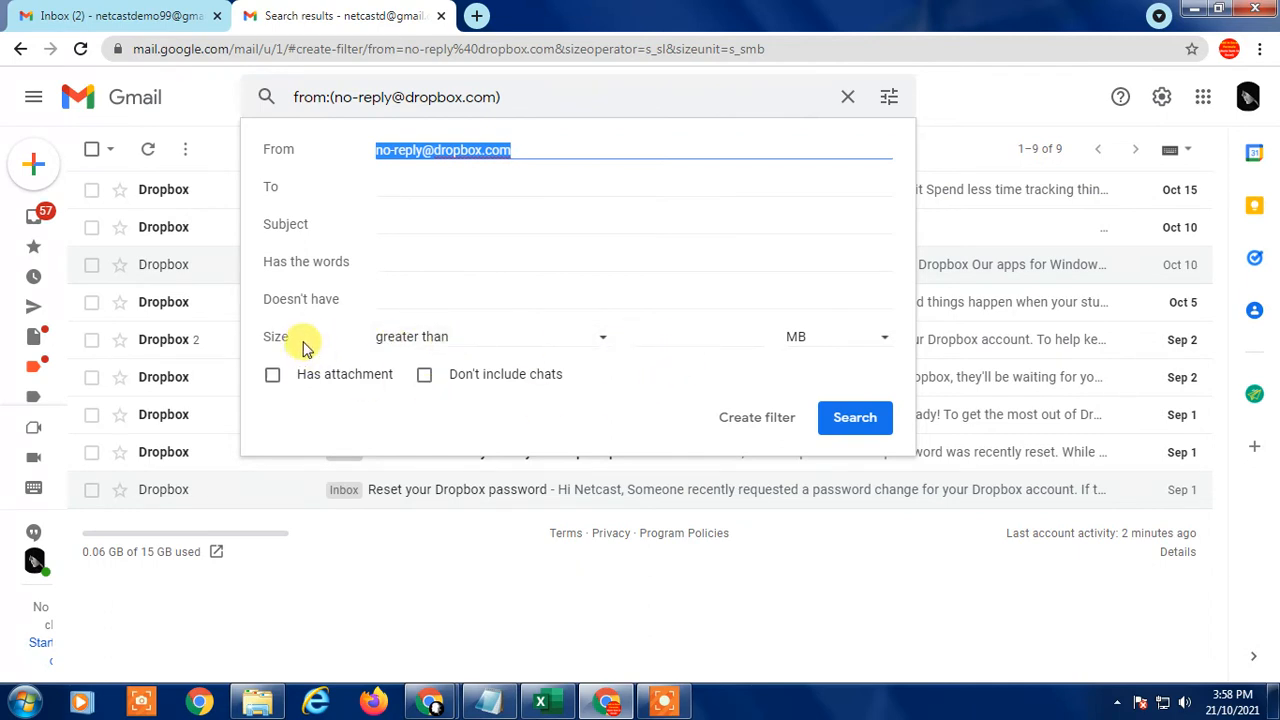
{"action": "left_click", "coordinate": [275, 409]}
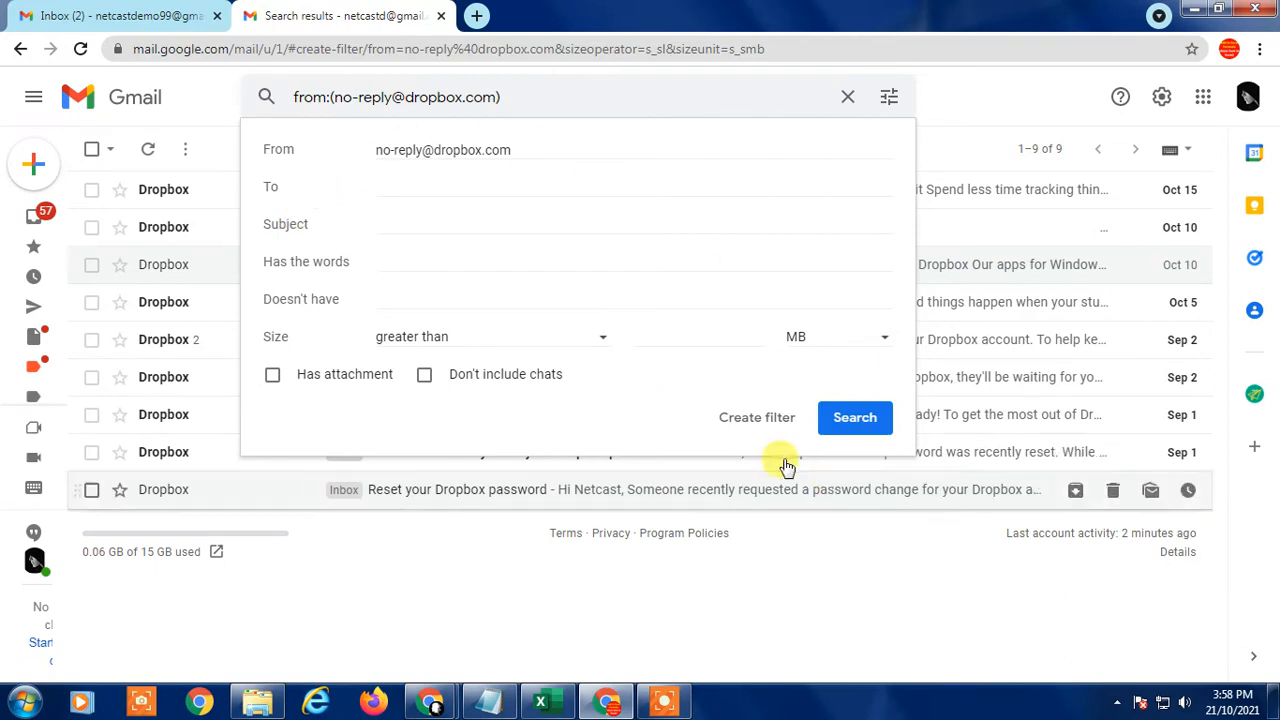
Step: Set the filter to skip the inbox and apply a new label named "dropbox updates"
{"action": "left_click", "coordinate": [773, 426]}
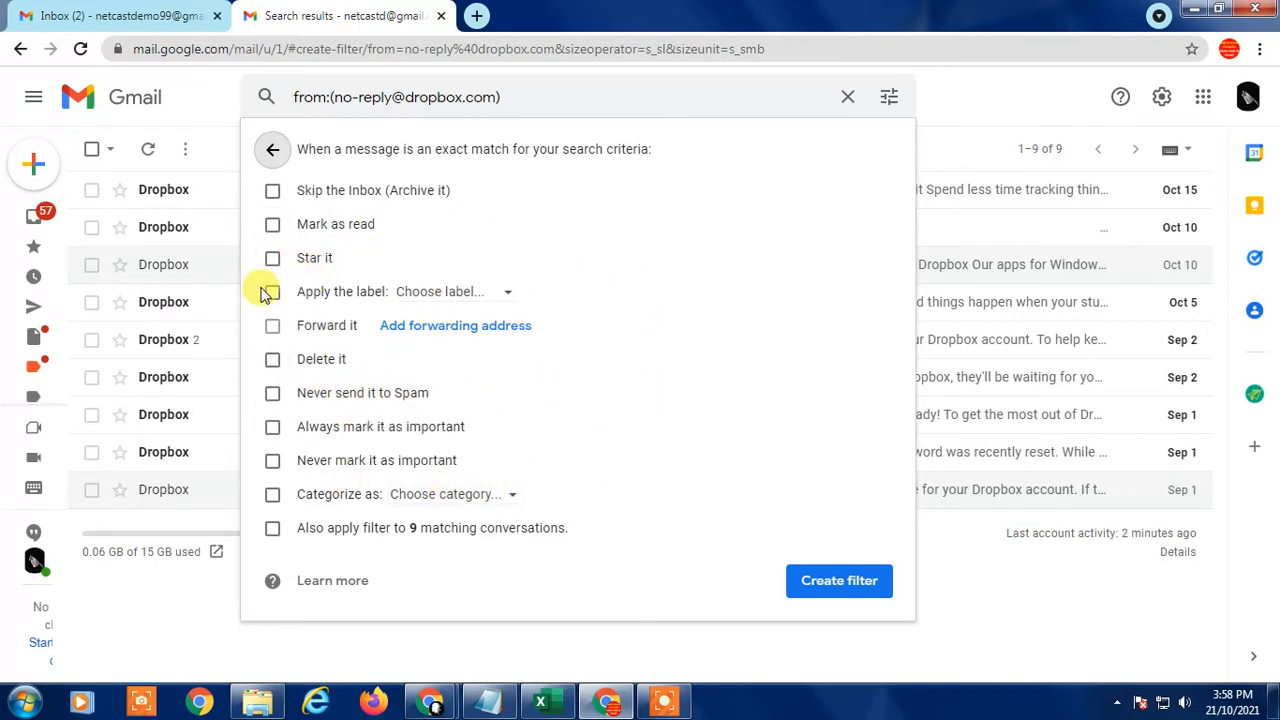
{"action": "left_click", "coordinate": [272, 190]}
{"action": "left_click", "coordinate": [483, 293]}
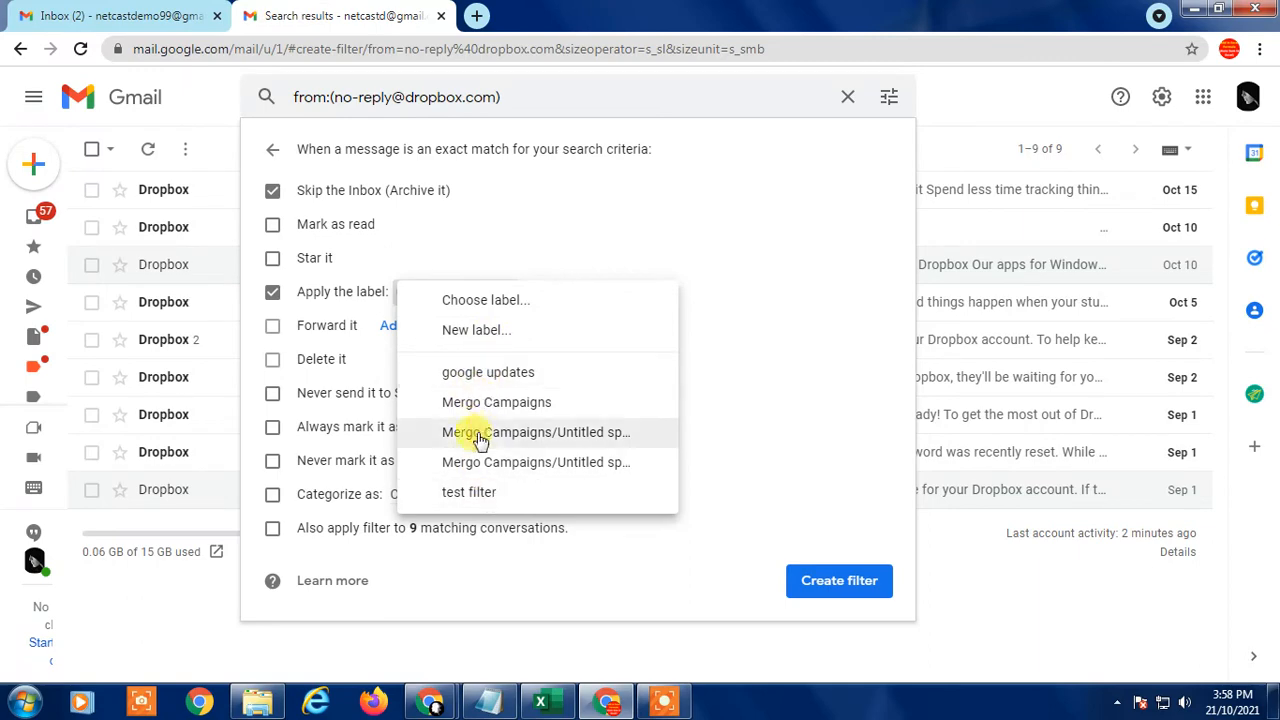
{"action": "left_click", "coordinate": [478, 330]}
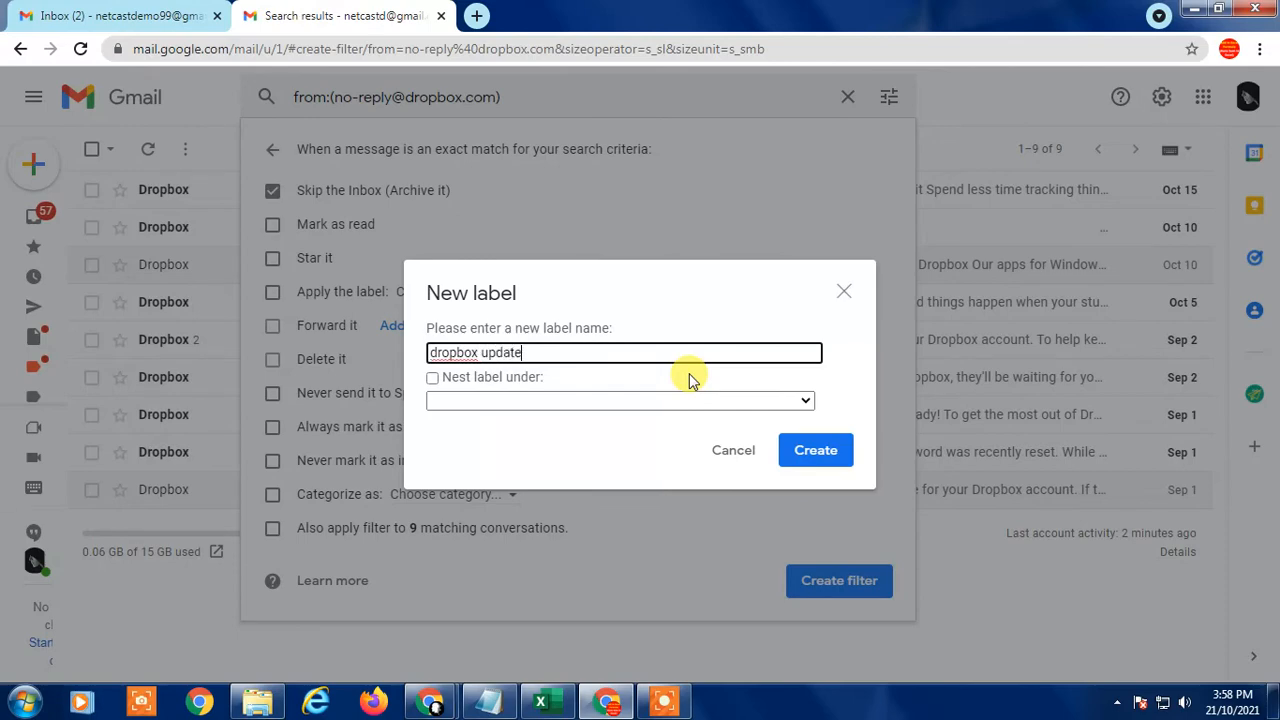
{"action": "key", "text": "Return"}
{"action": "left_click", "coordinate": [418, 295]}
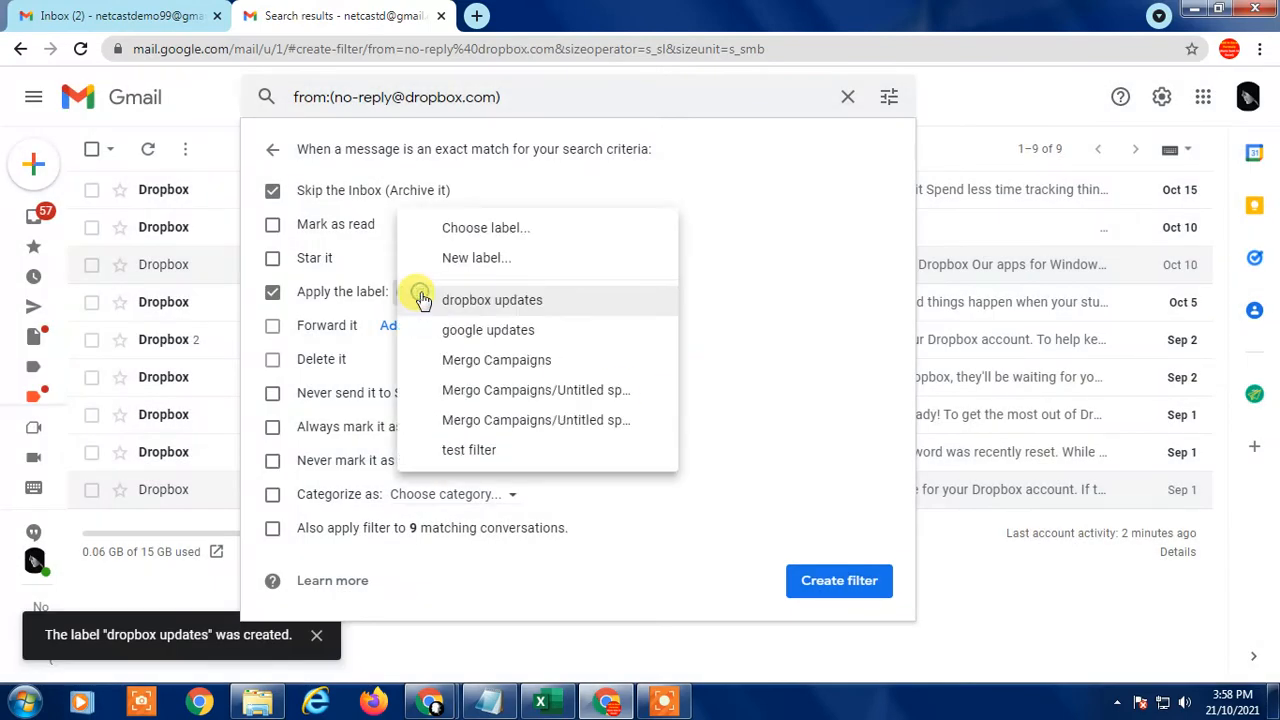
{"action": "left_click", "coordinate": [528, 317]}
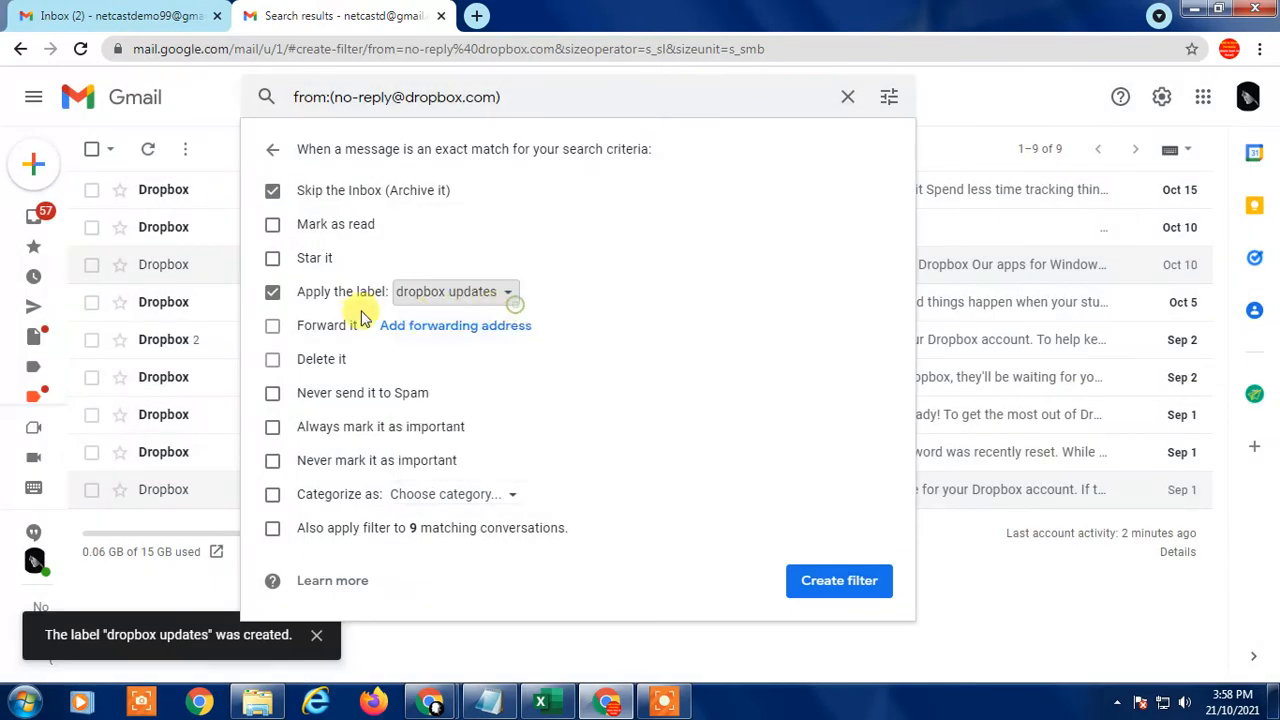
Step: Include the existing matching conversations and create the filter
{"action": "left_click", "coordinate": [272, 528]}
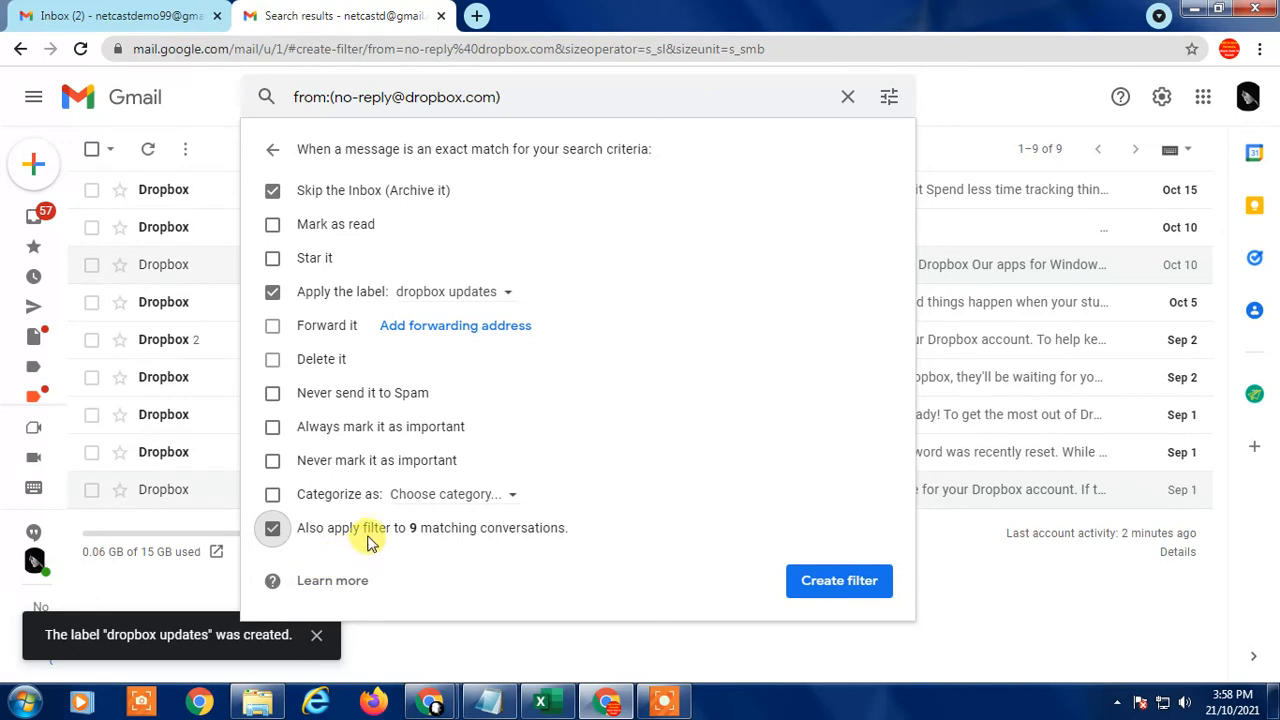
{"action": "left_click", "coordinate": [836, 584]}
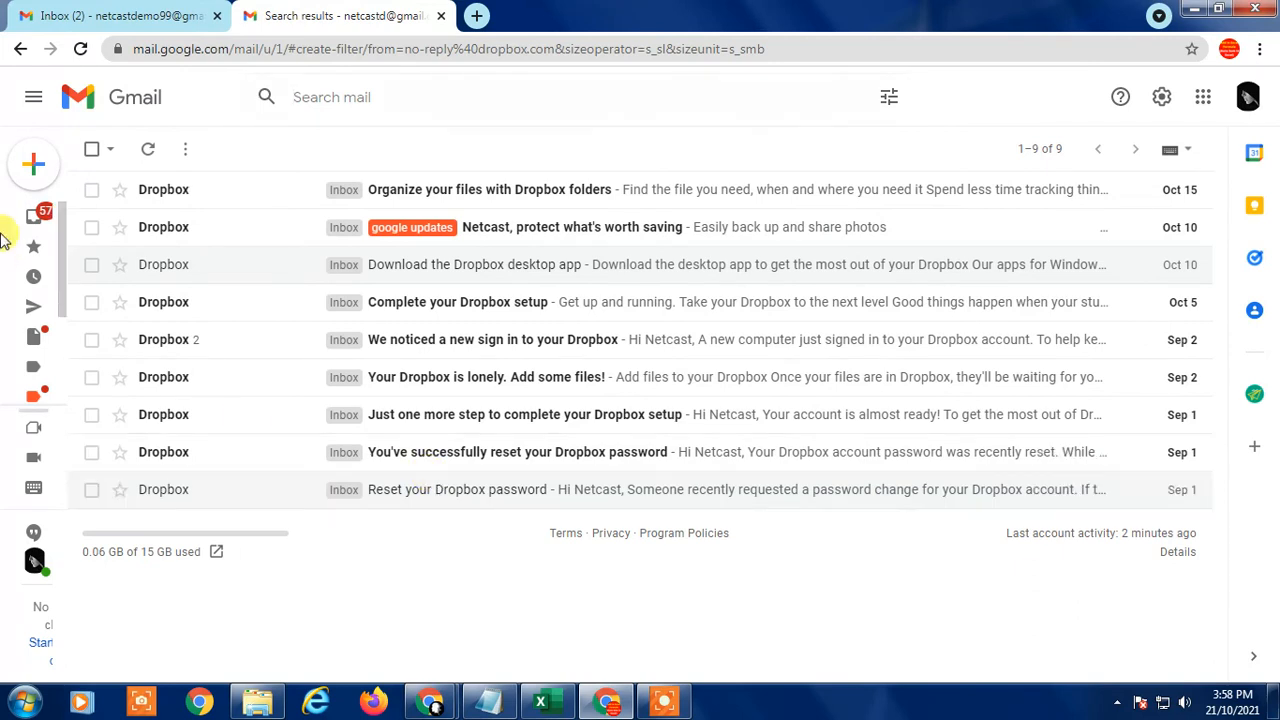
Step: Check the inbox for remaining Dropbox emails and open the "dropbox updates" label
{"action": "mouse_move", "coordinate": [35, 300]}
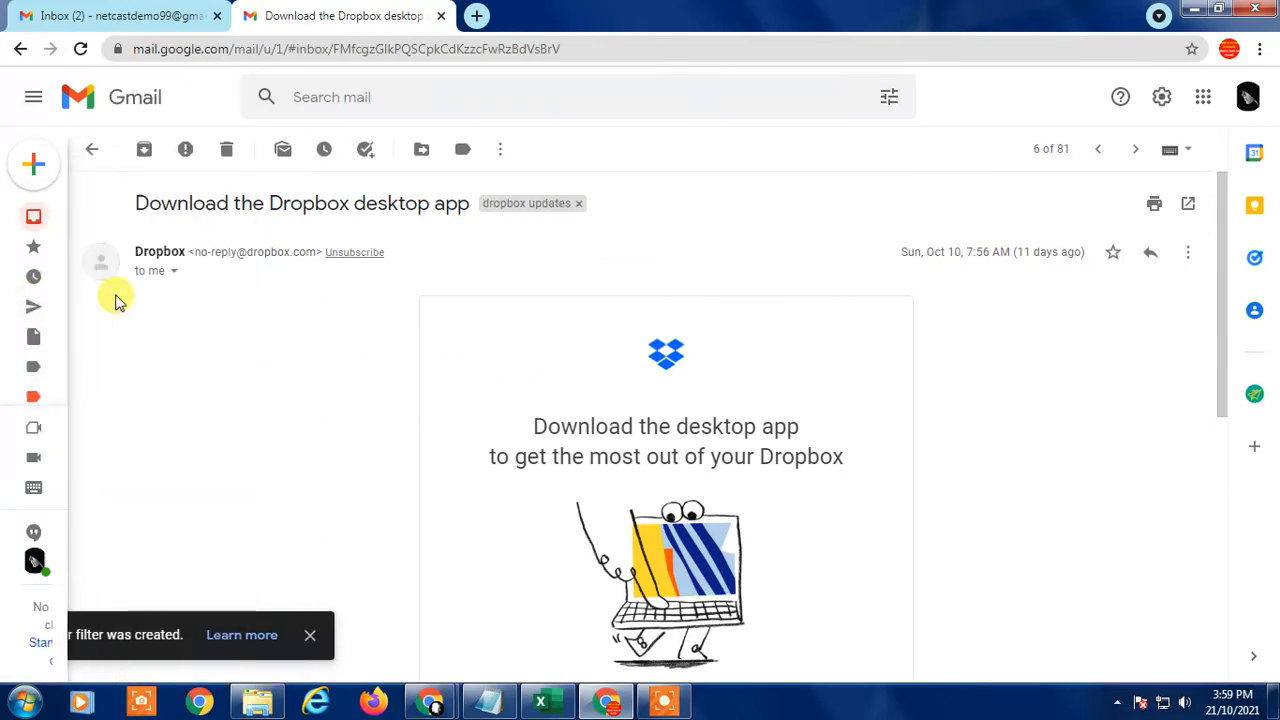
{"action": "mouse_move", "coordinate": [100, 155]}
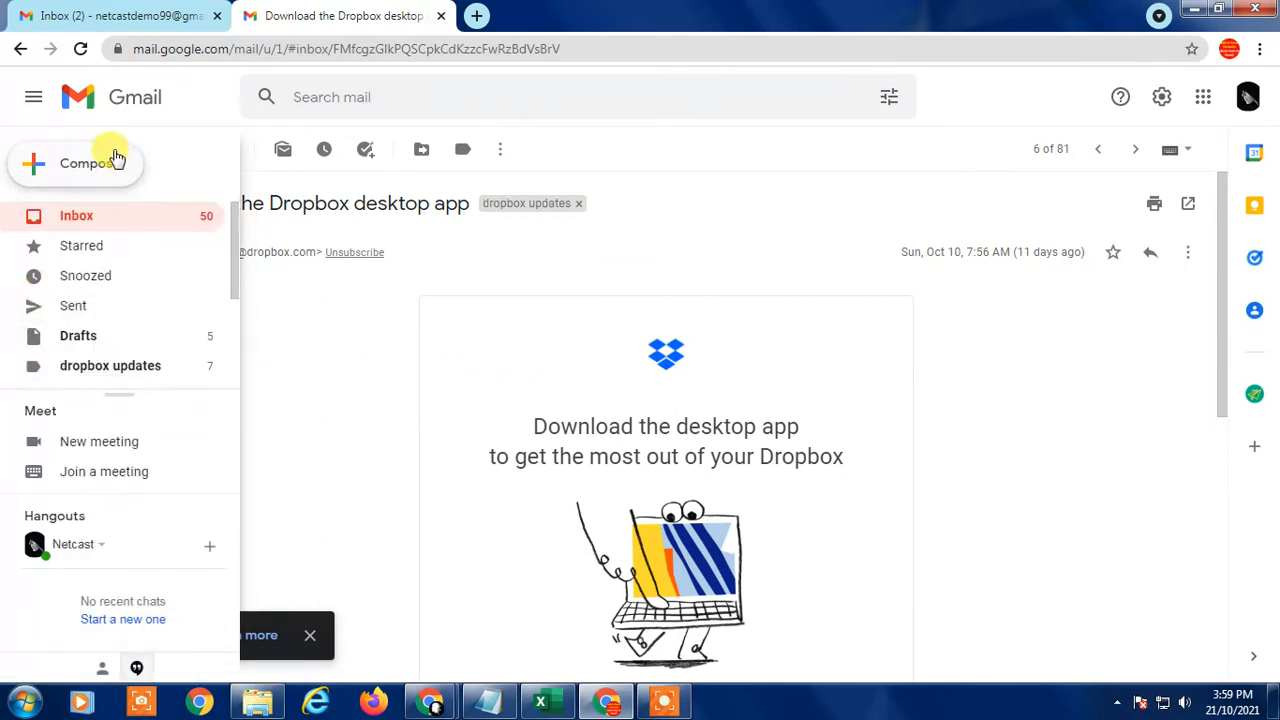
{"action": "left_click", "coordinate": [72, 225]}
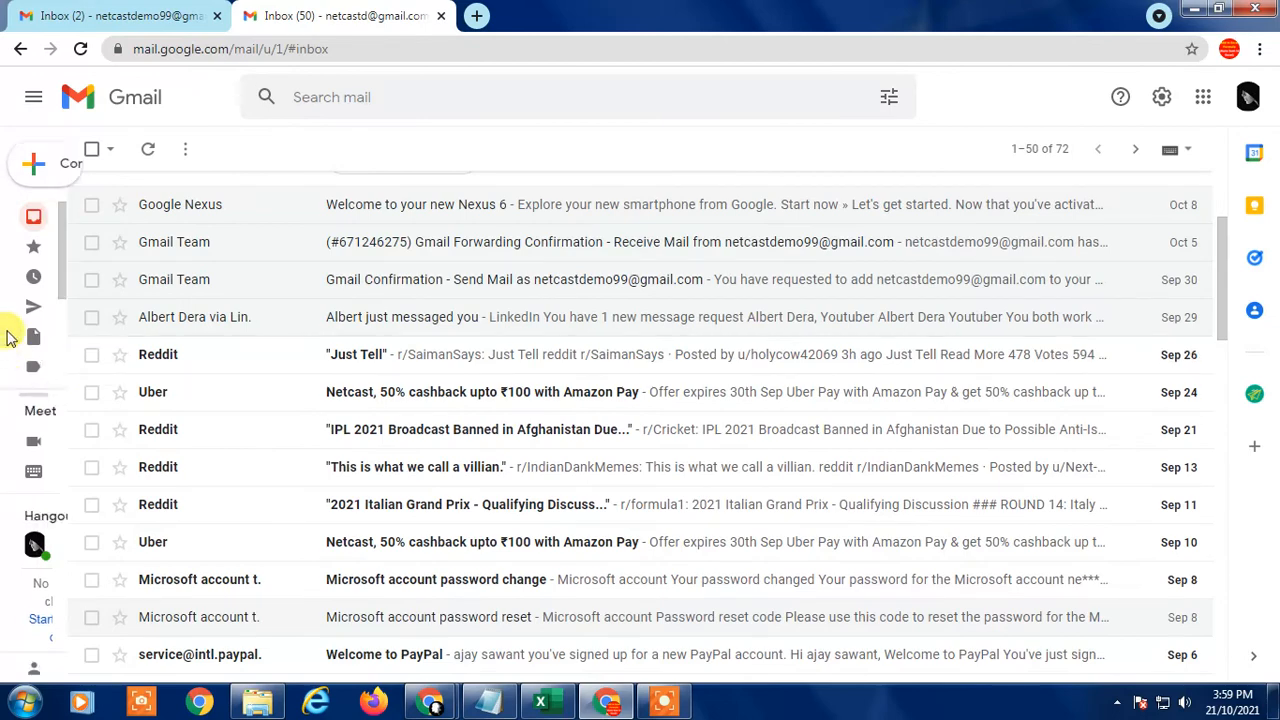
{"action": "left_click", "coordinate": [90, 367]}
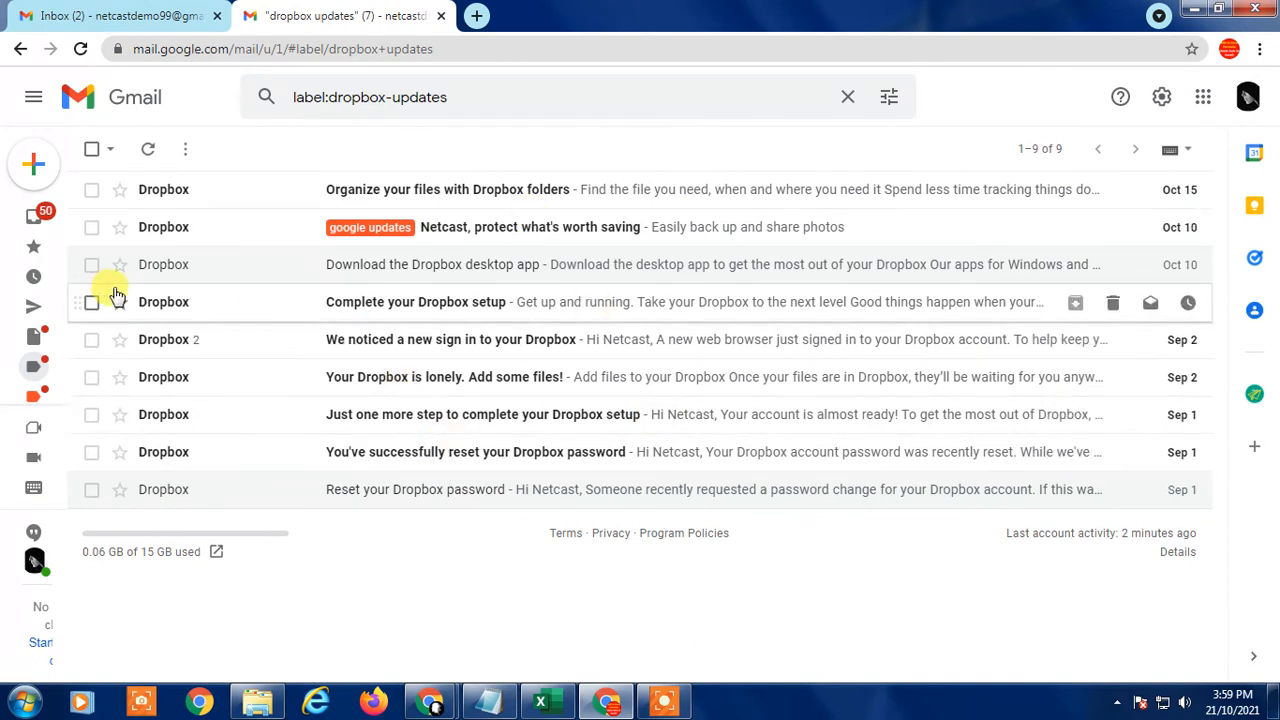
Step: Check the sender address of the labelled email "Organize your files with Dropbox folders" and return to the desktop
{"action": "left_click", "coordinate": [435, 197]}
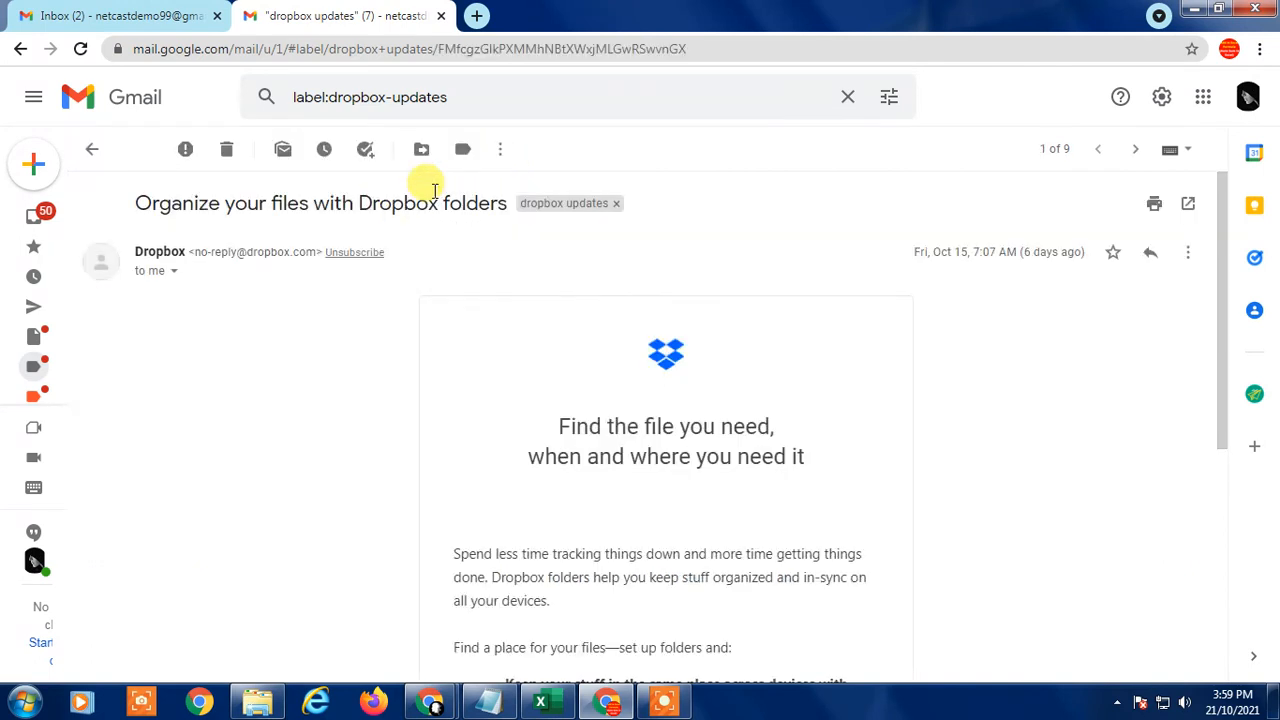
{"action": "left_click_drag", "start_coordinate": [217, 248], "coordinate": [306, 250]}
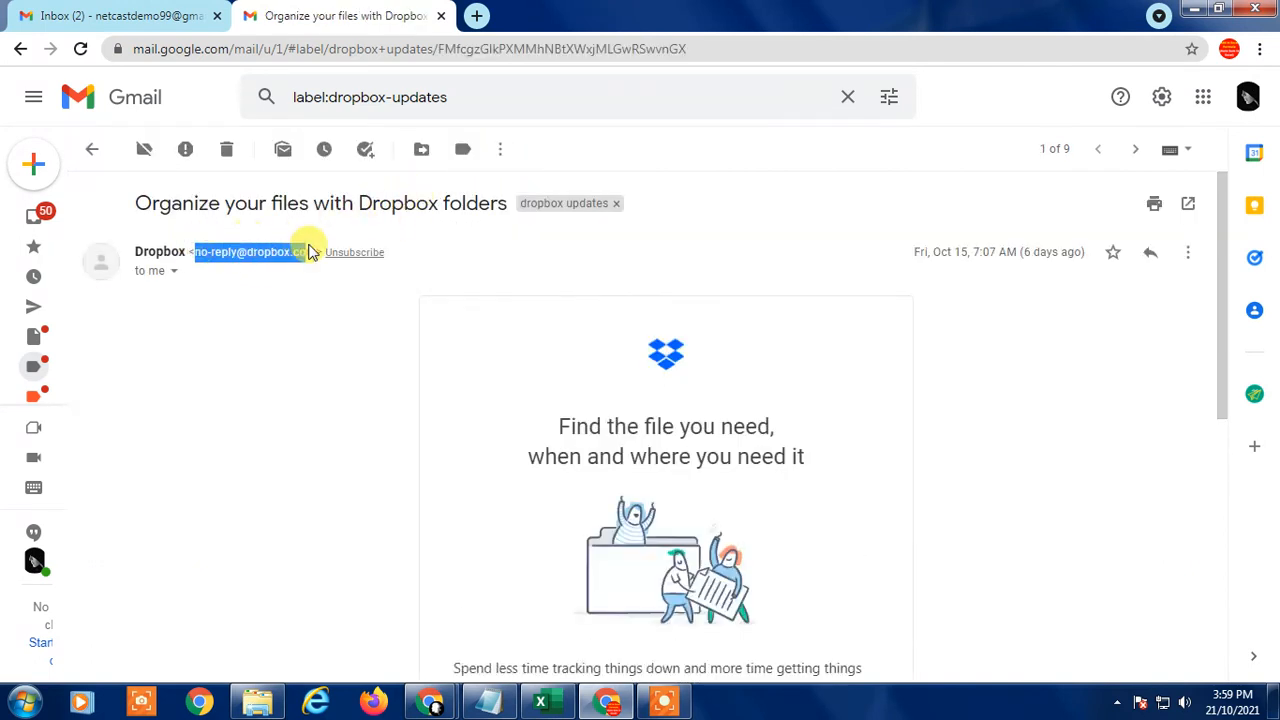
{"action": "mouse_move", "coordinate": [13, 349]}
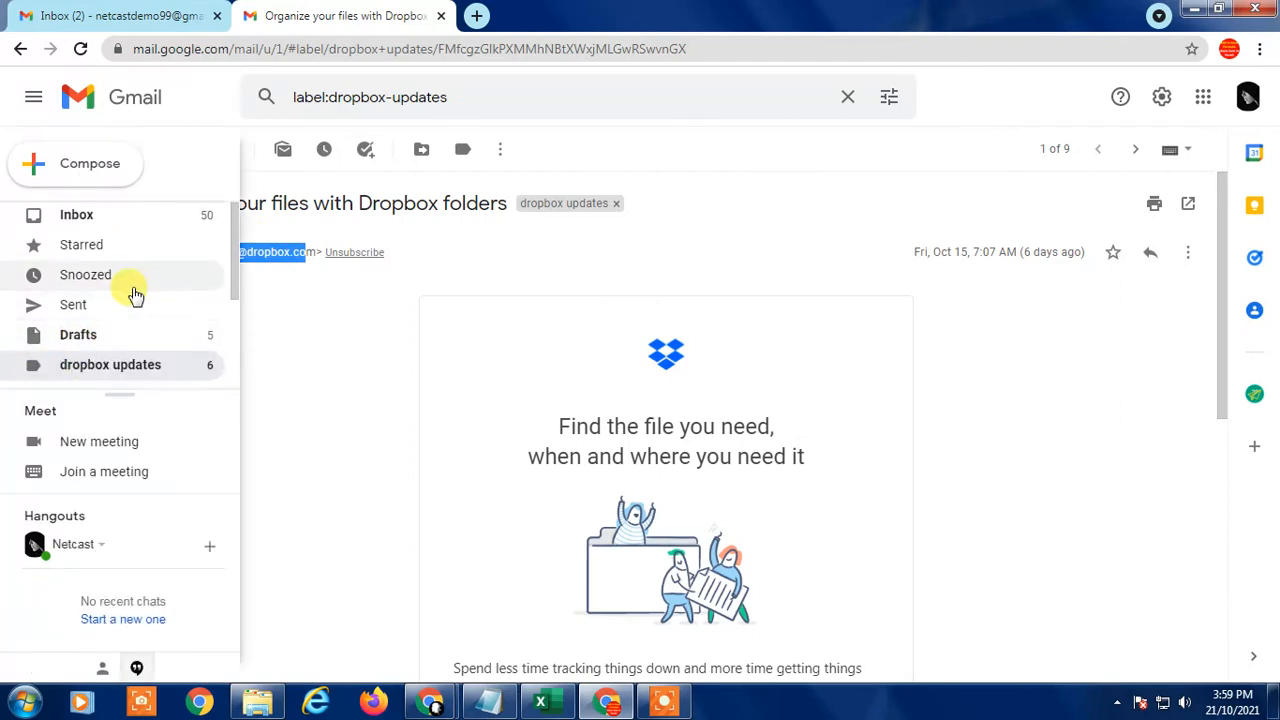
{"action": "key", "text": "super+d"}
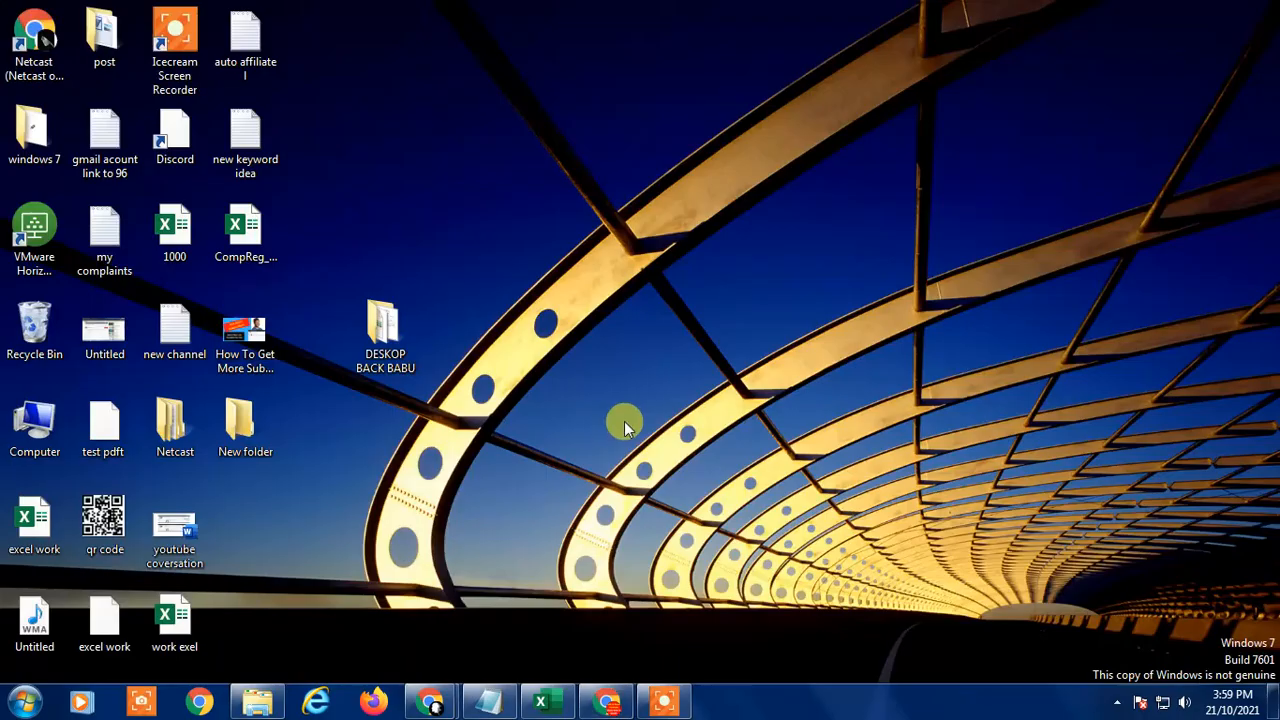